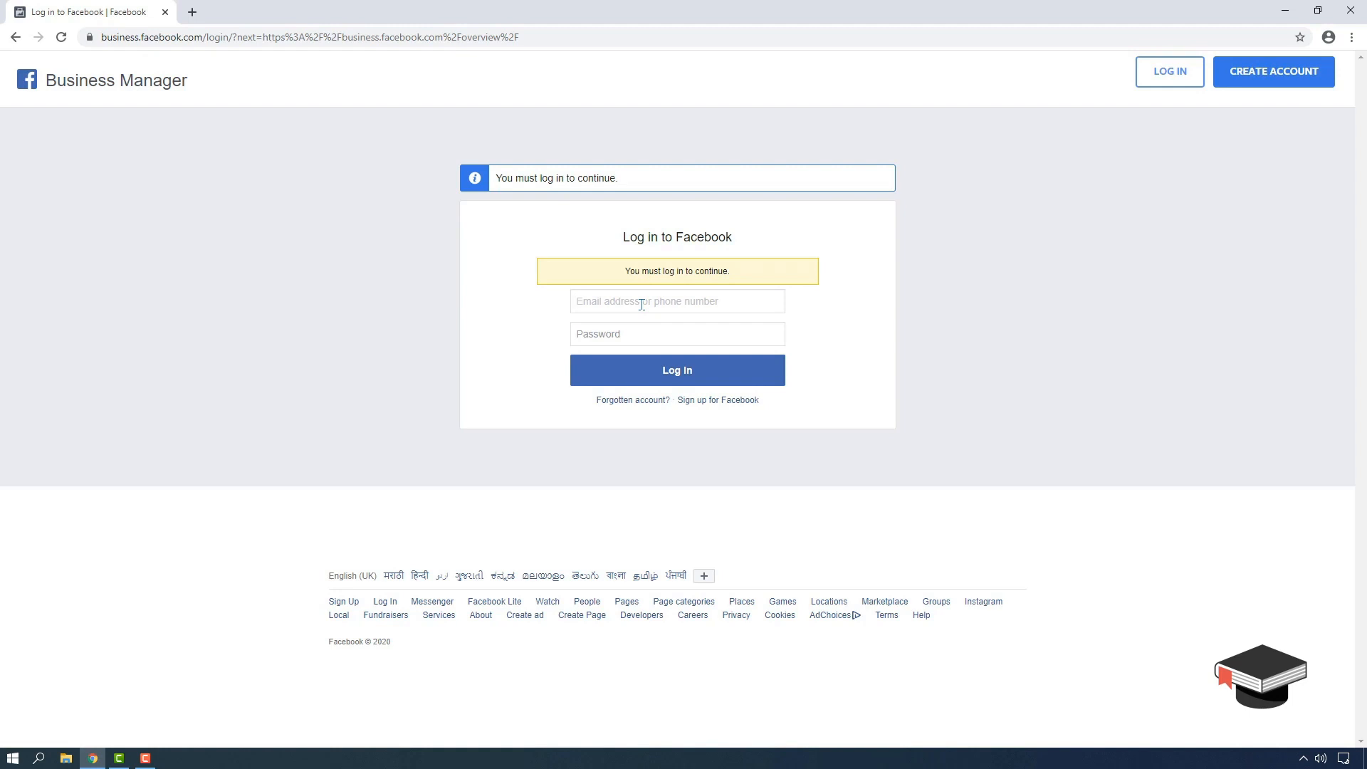
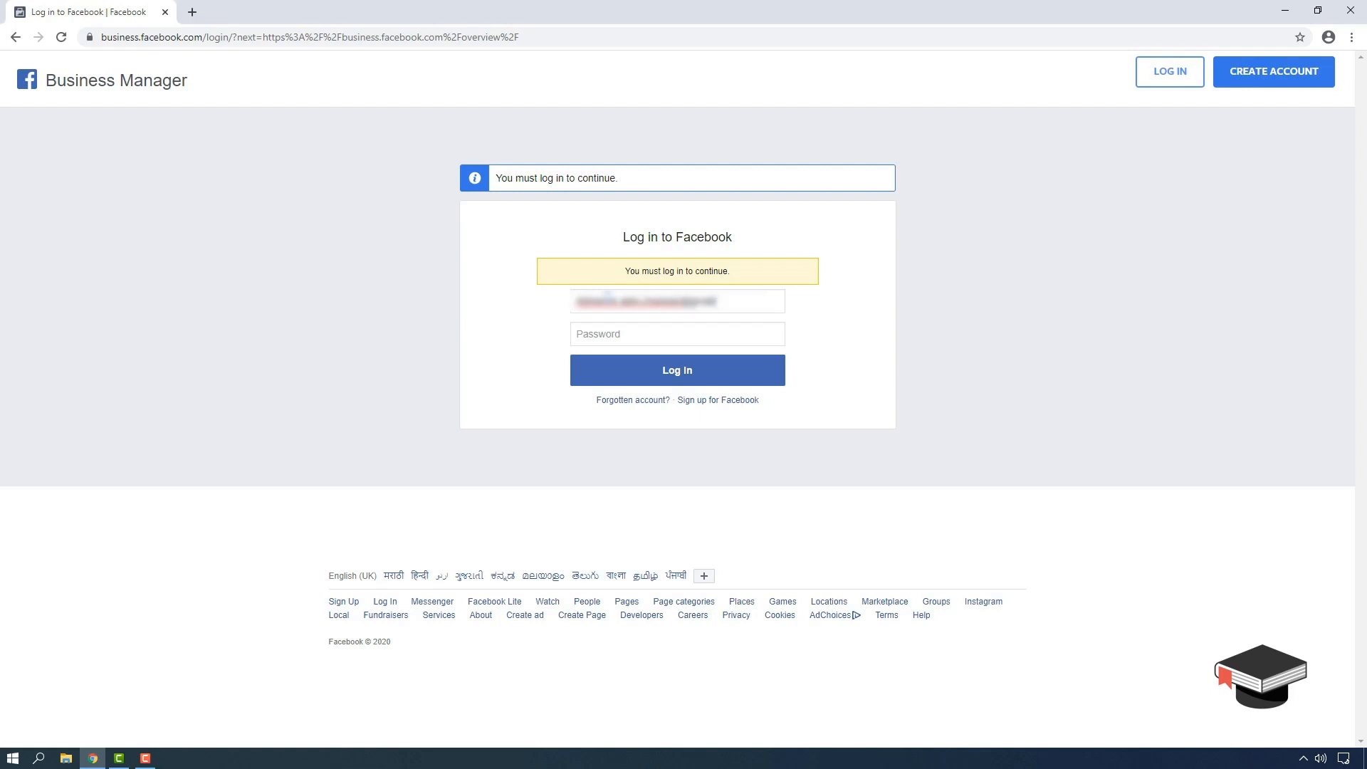
- Log in to Facebook with the account e-mail and password, then open and close the account-creation form
left_click(626, 328)
type("********")
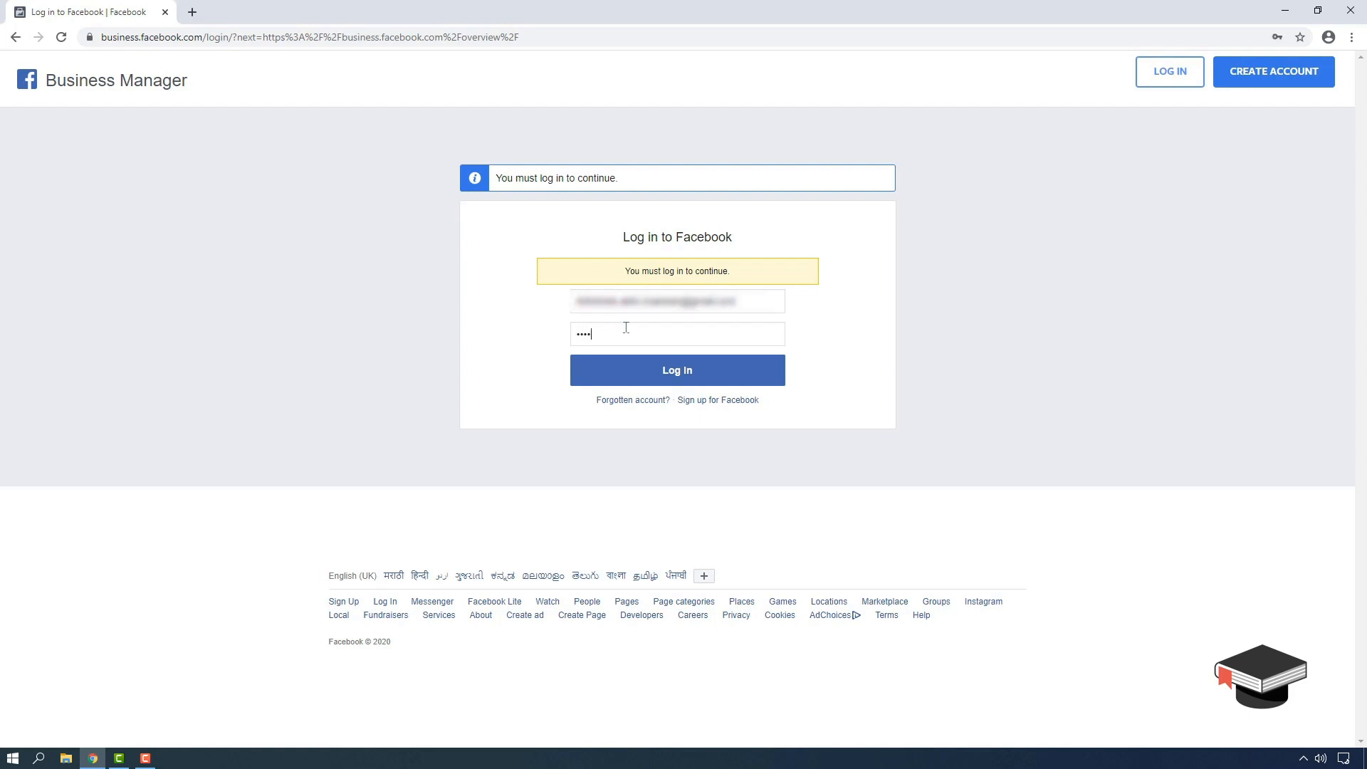
key("Return")
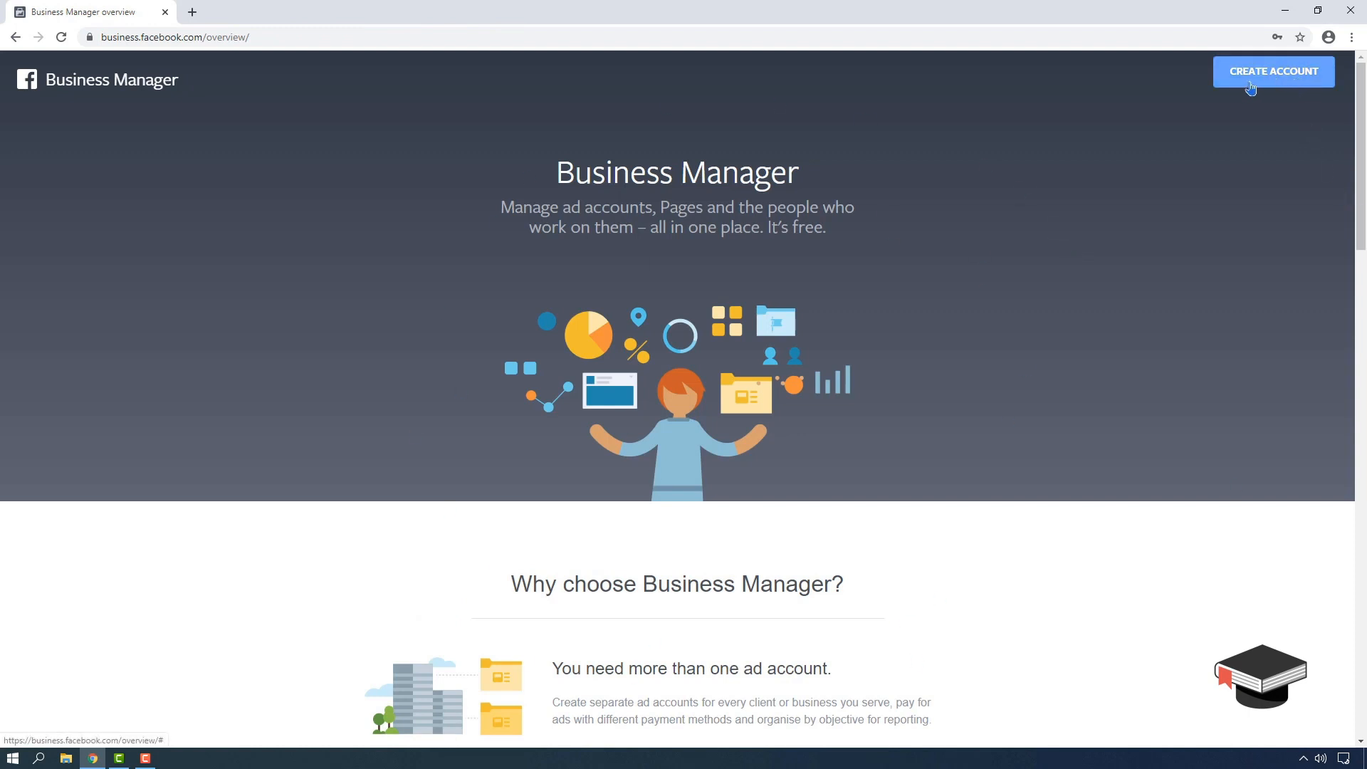
left_click(1272, 84)
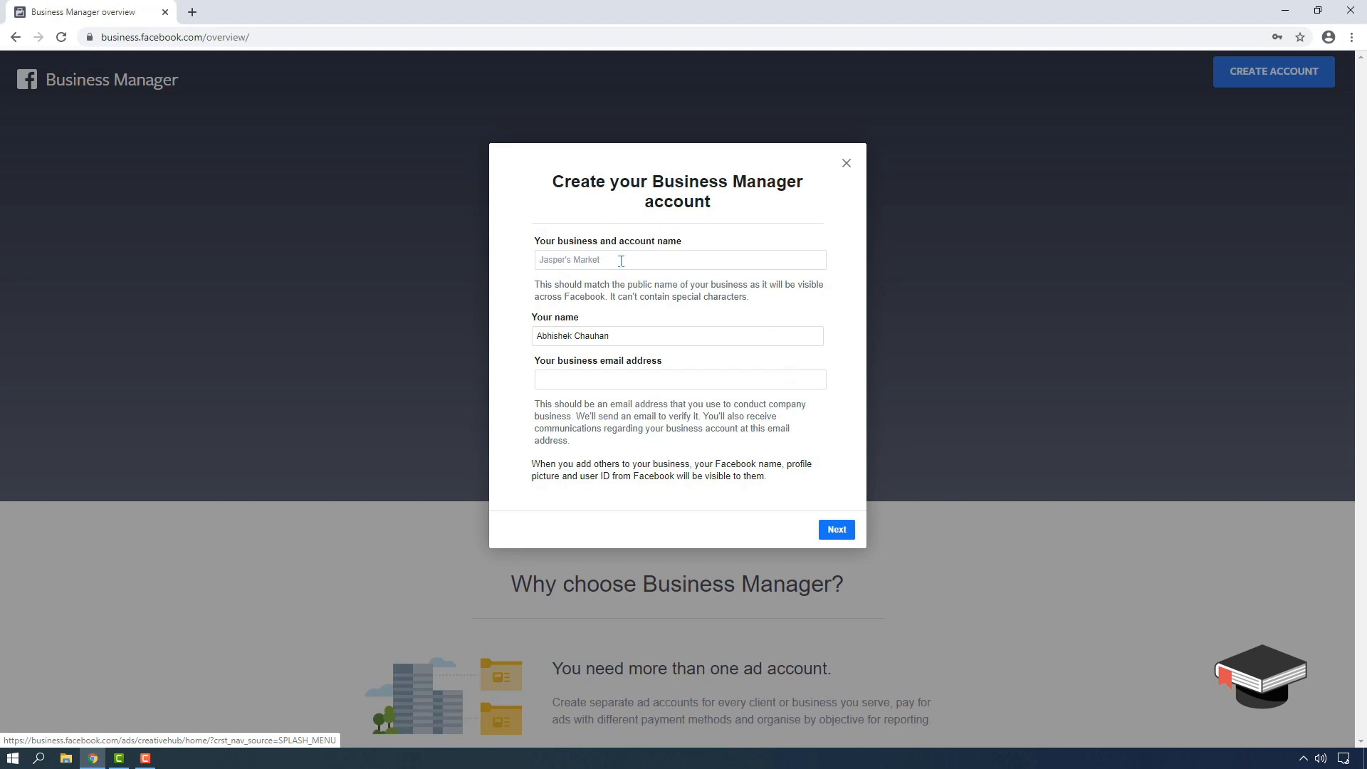
left_click(847, 168)
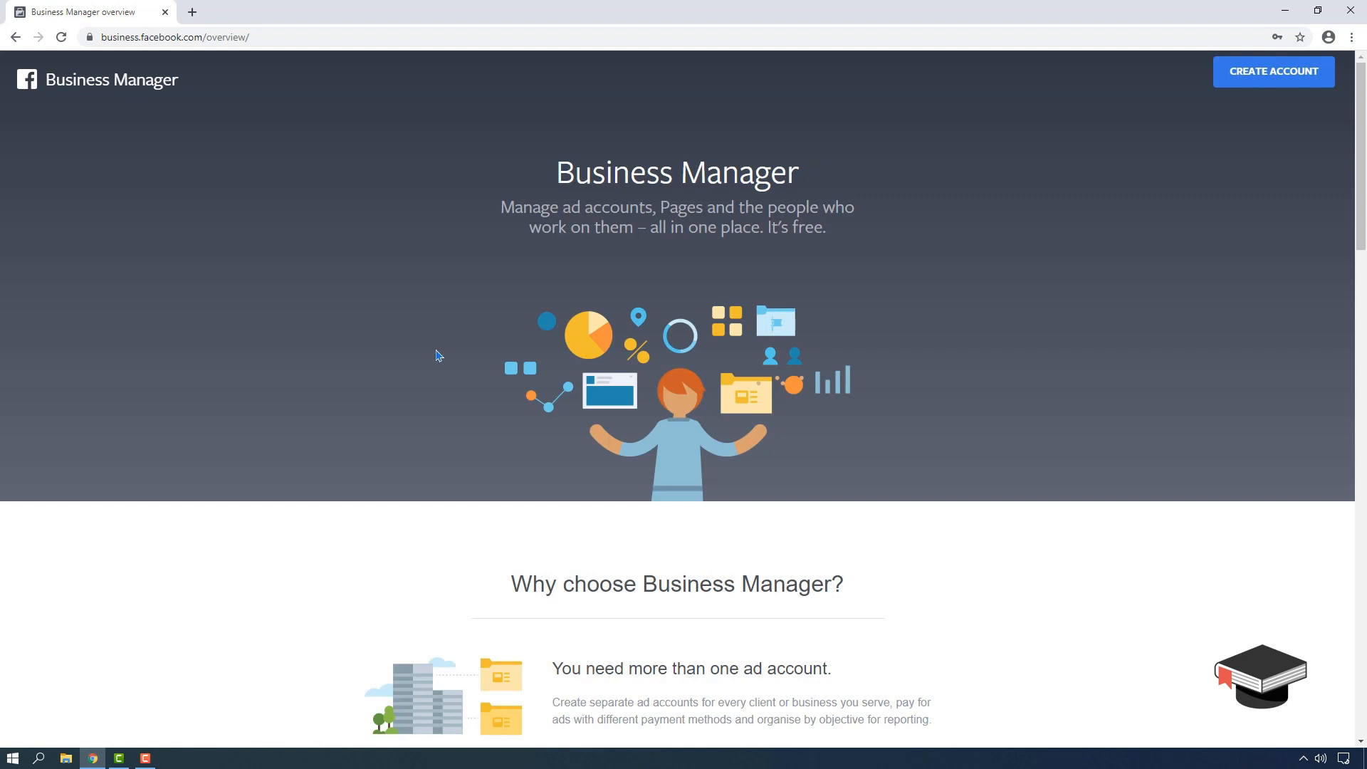
- Scroll through the Business Manager overview page and reopen the Create Account form
scroll(438, 356, "down", 4)
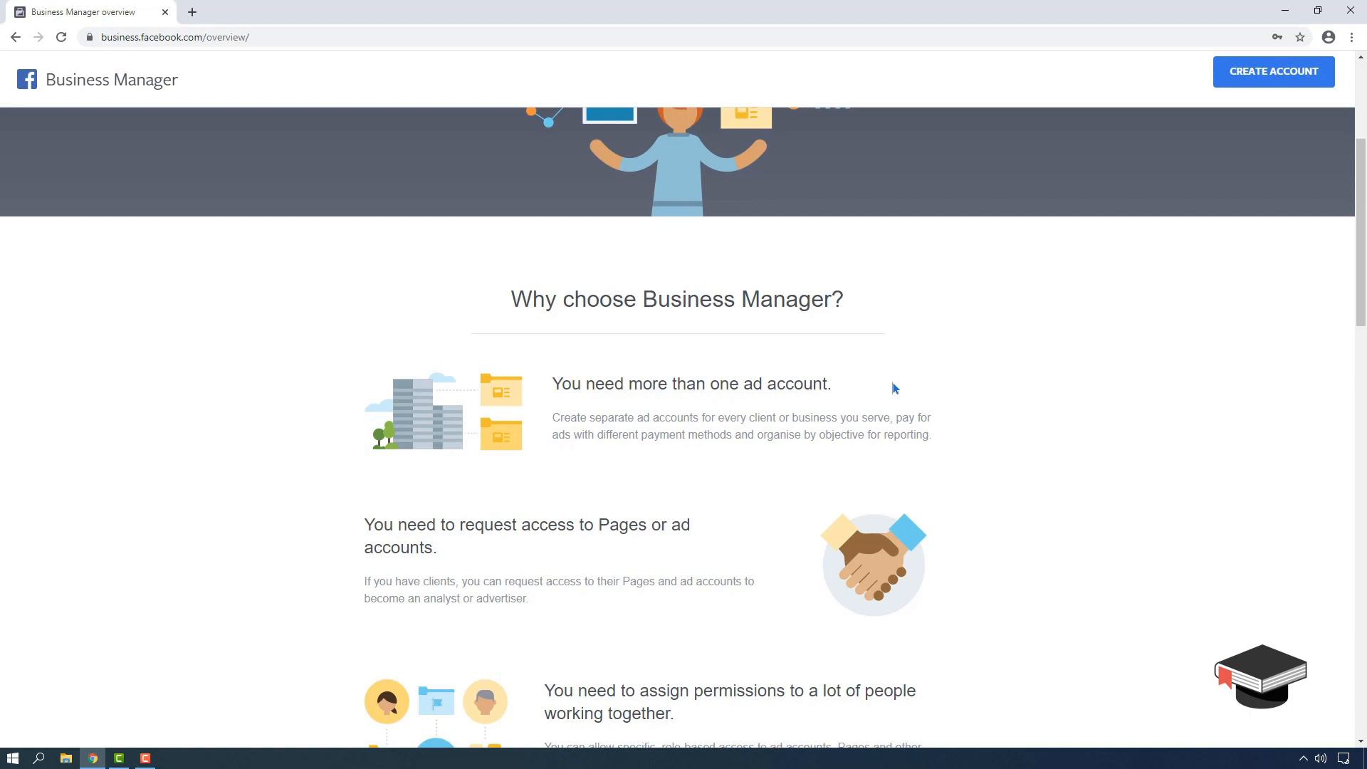
scroll(776, 392, "down", 2)
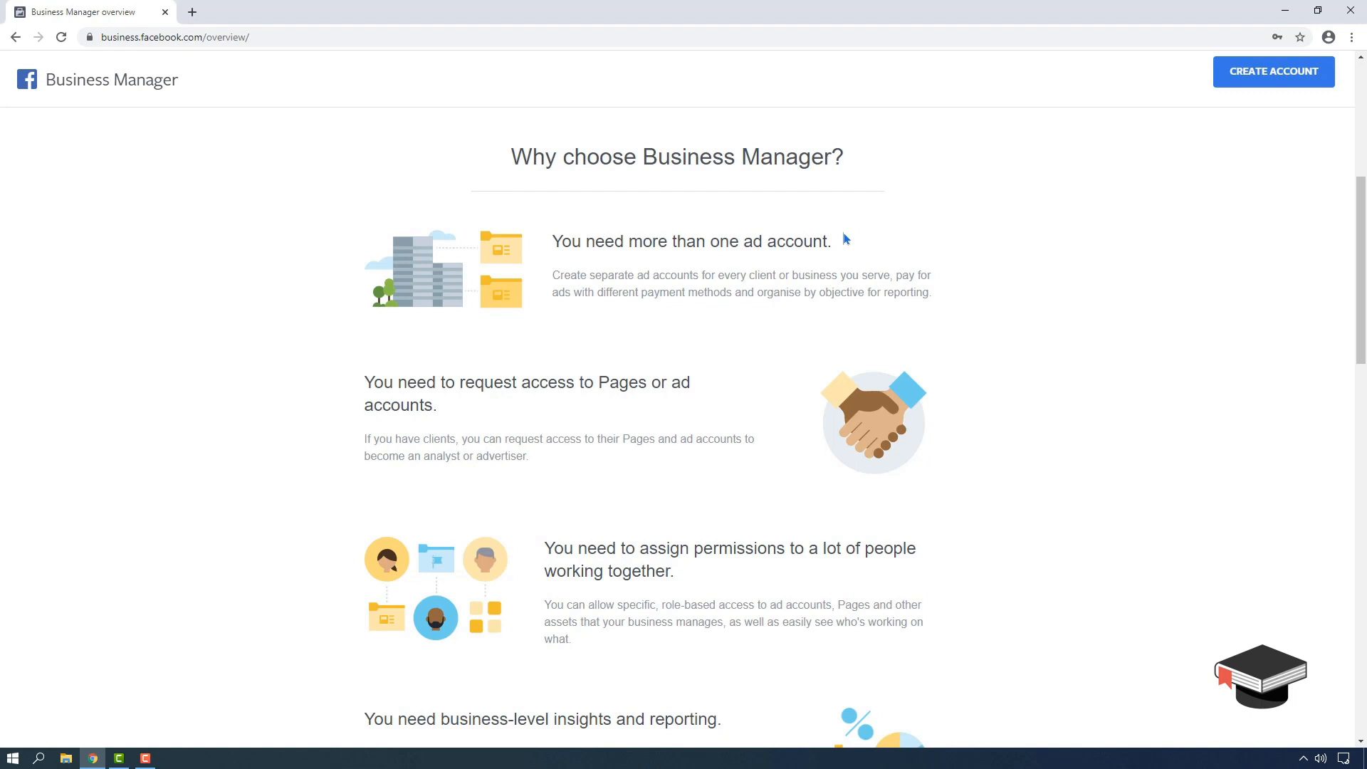
scroll(284, 428, "down", 2)
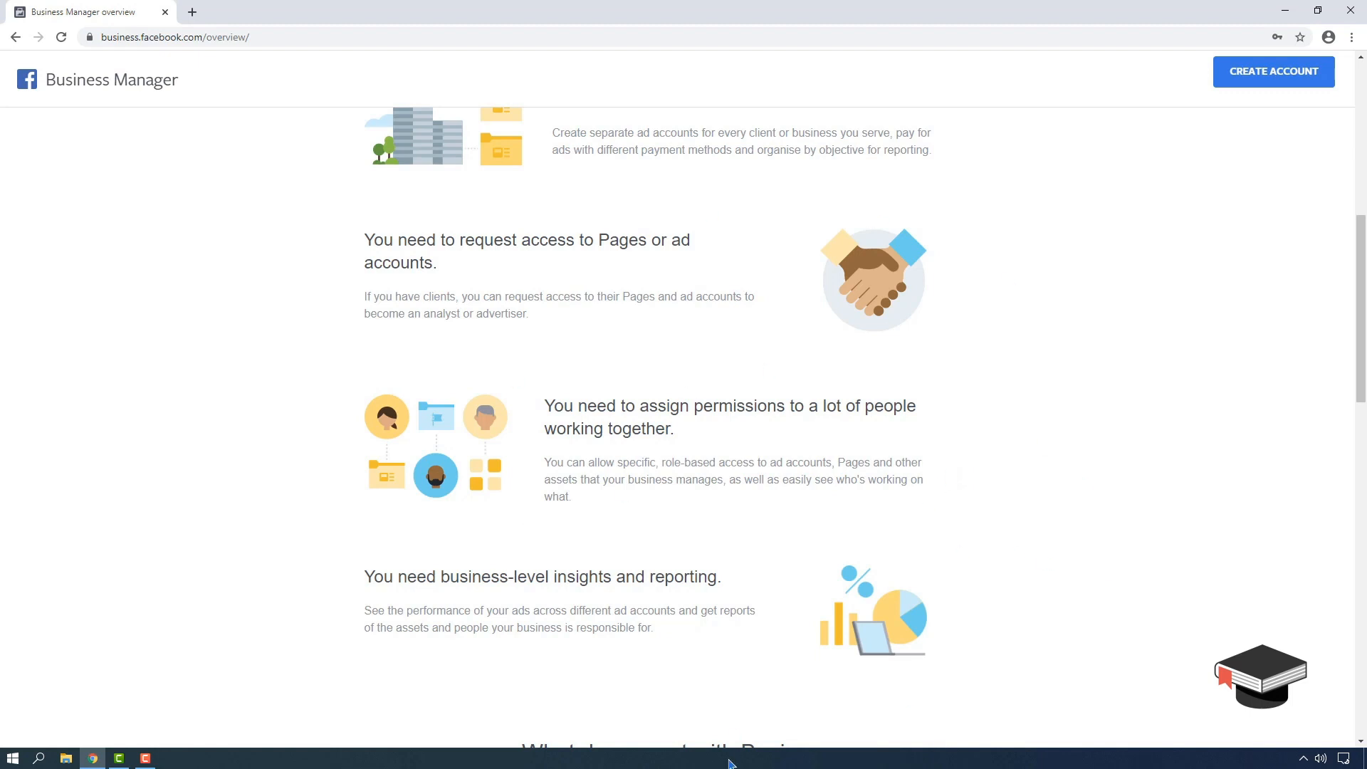
scroll(542, 511, "down", 4)
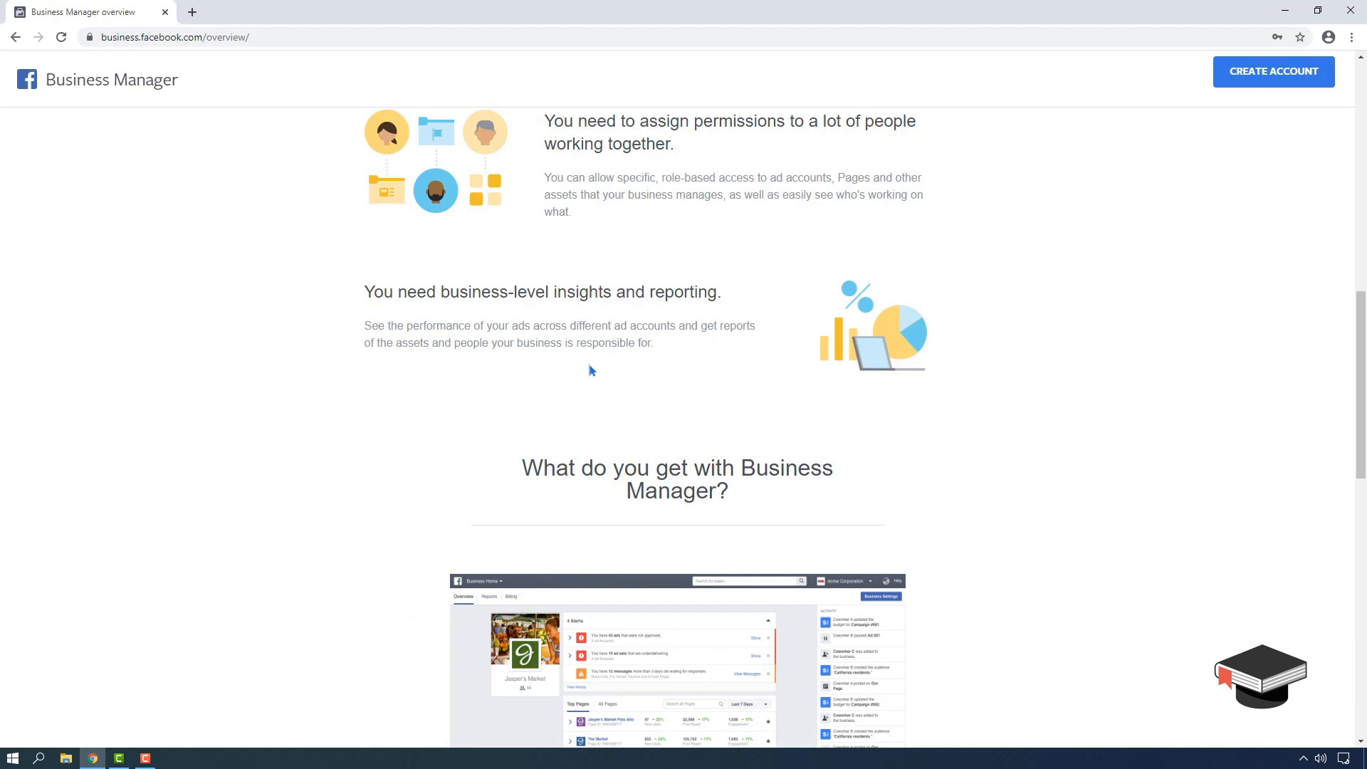
scroll(447, 618, "up", 7)
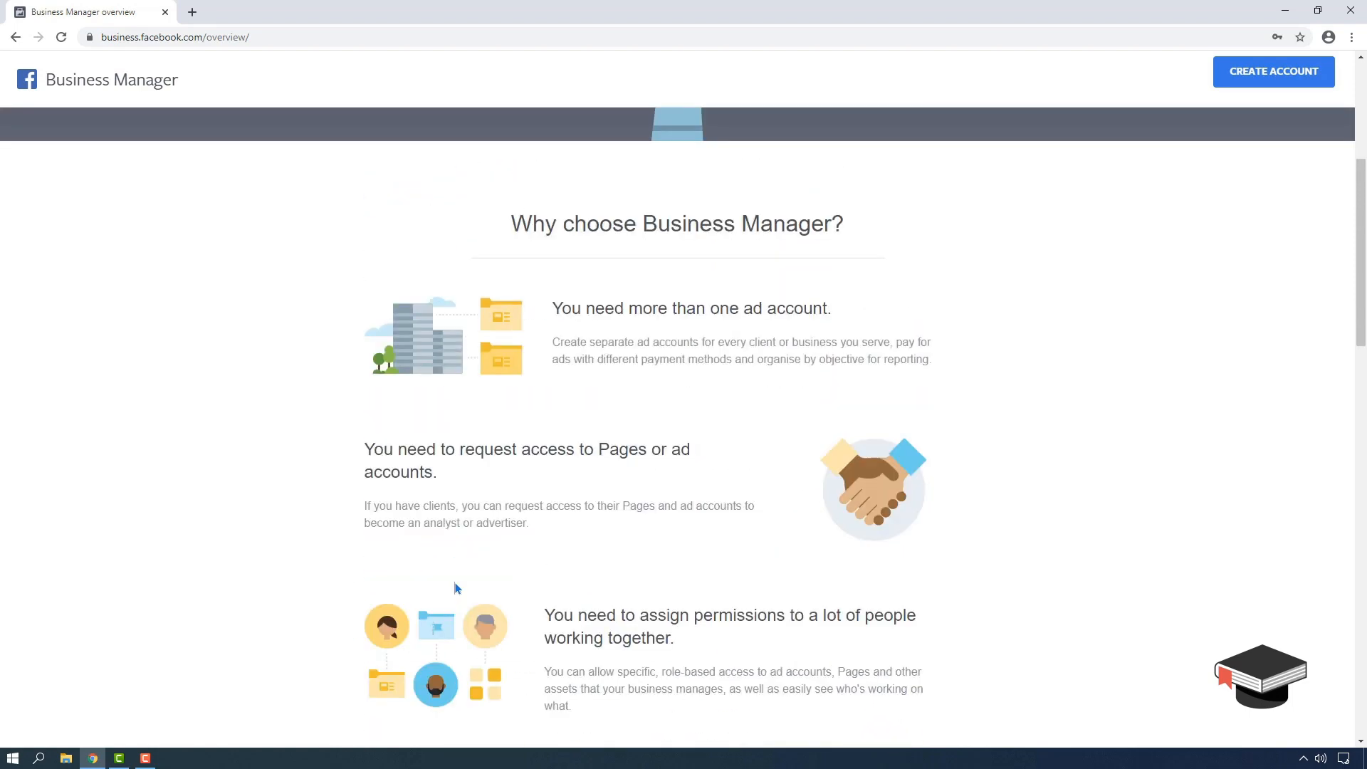
scroll(663, 427, "down", 5)
scroll(662, 470, "up", 4)
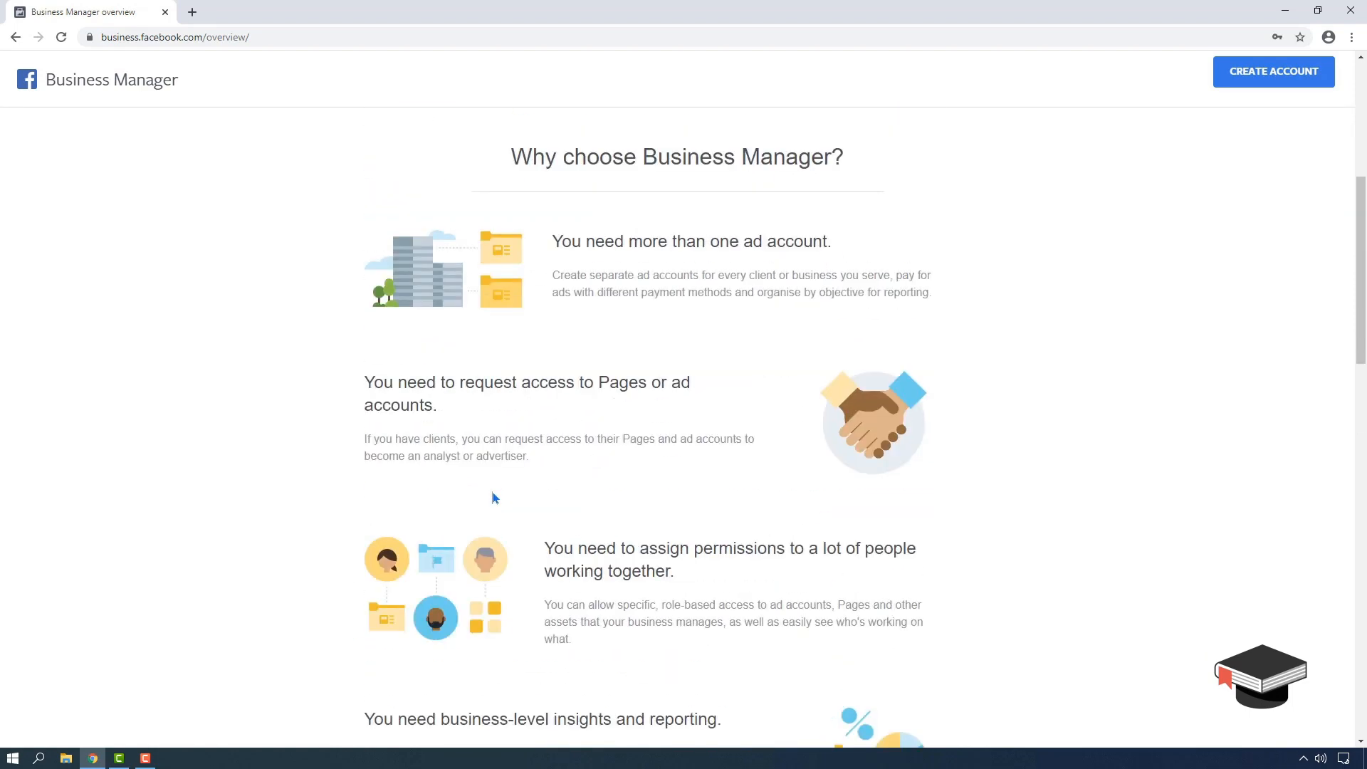
scroll(491, 497, "down", 20)
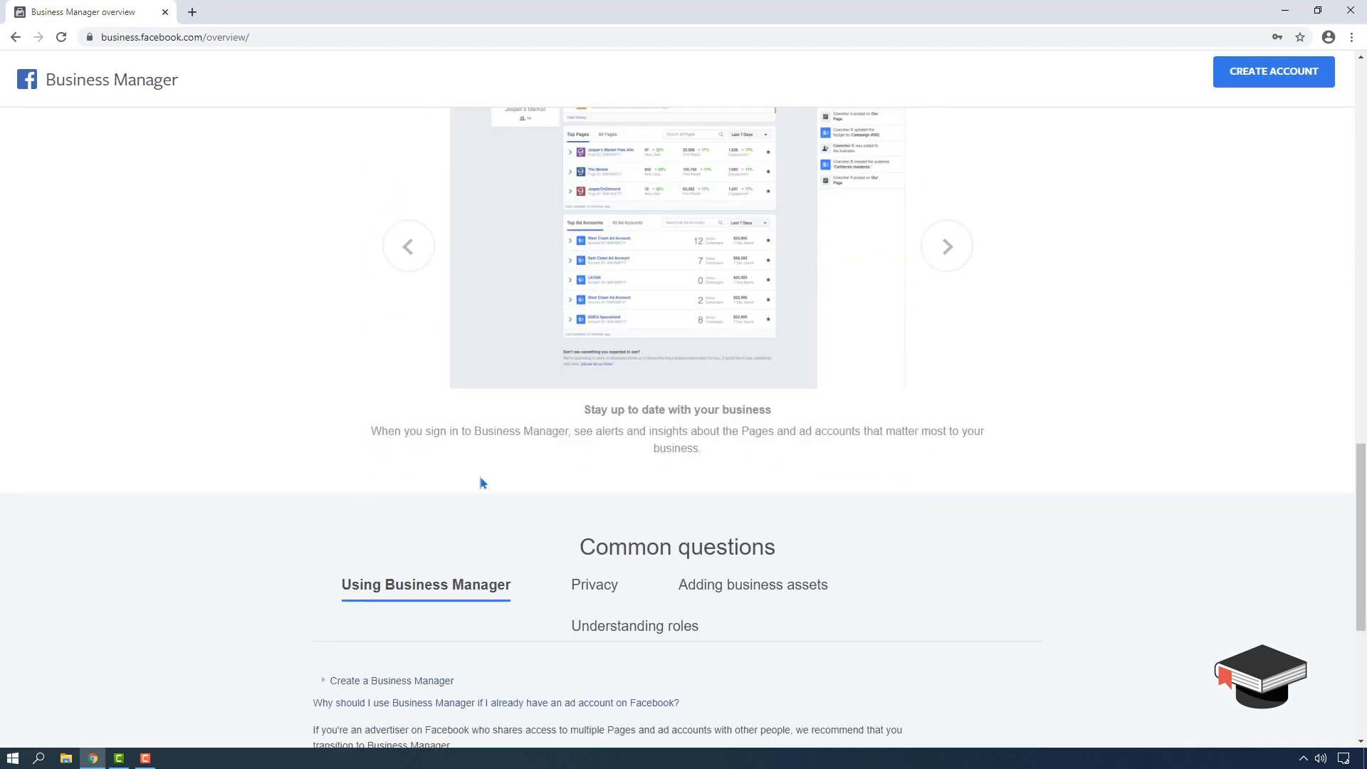
scroll(910, 549, "up", 20)
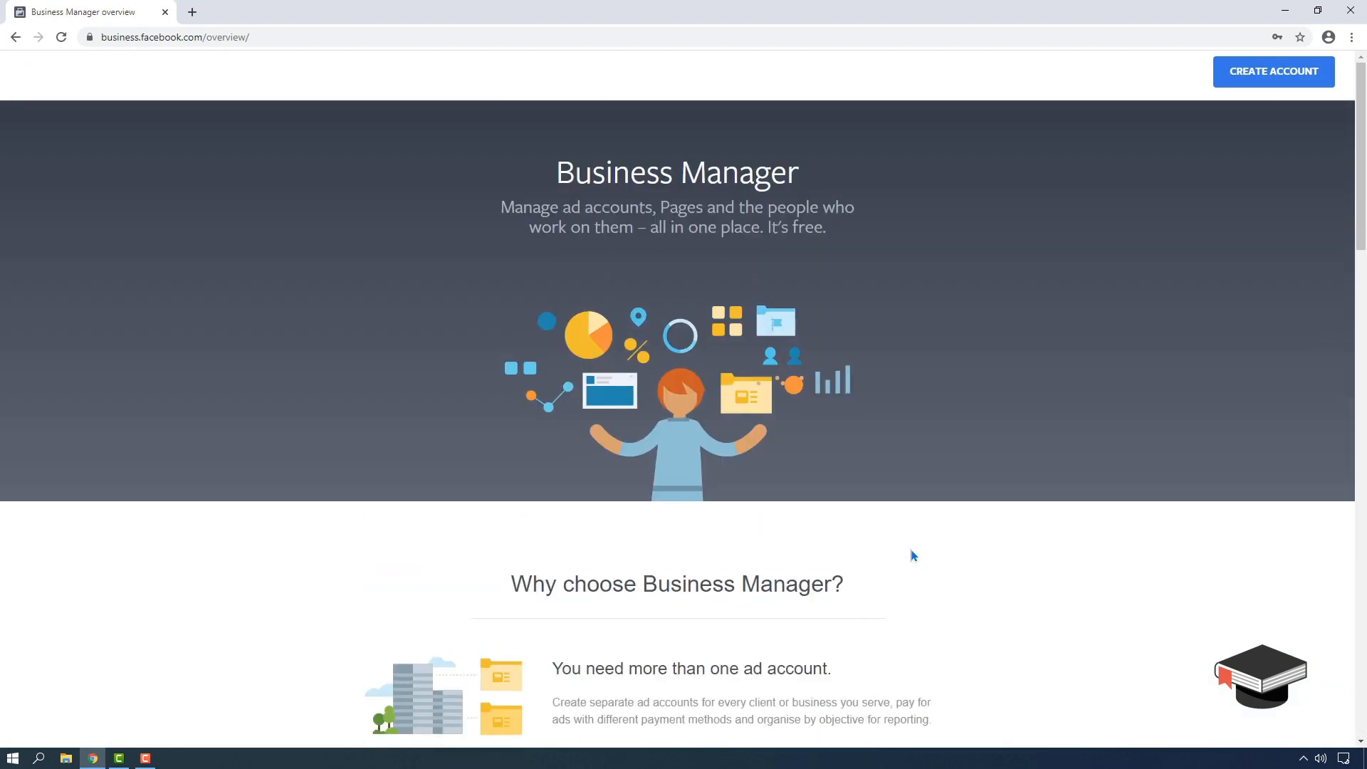
left_click(1257, 77)
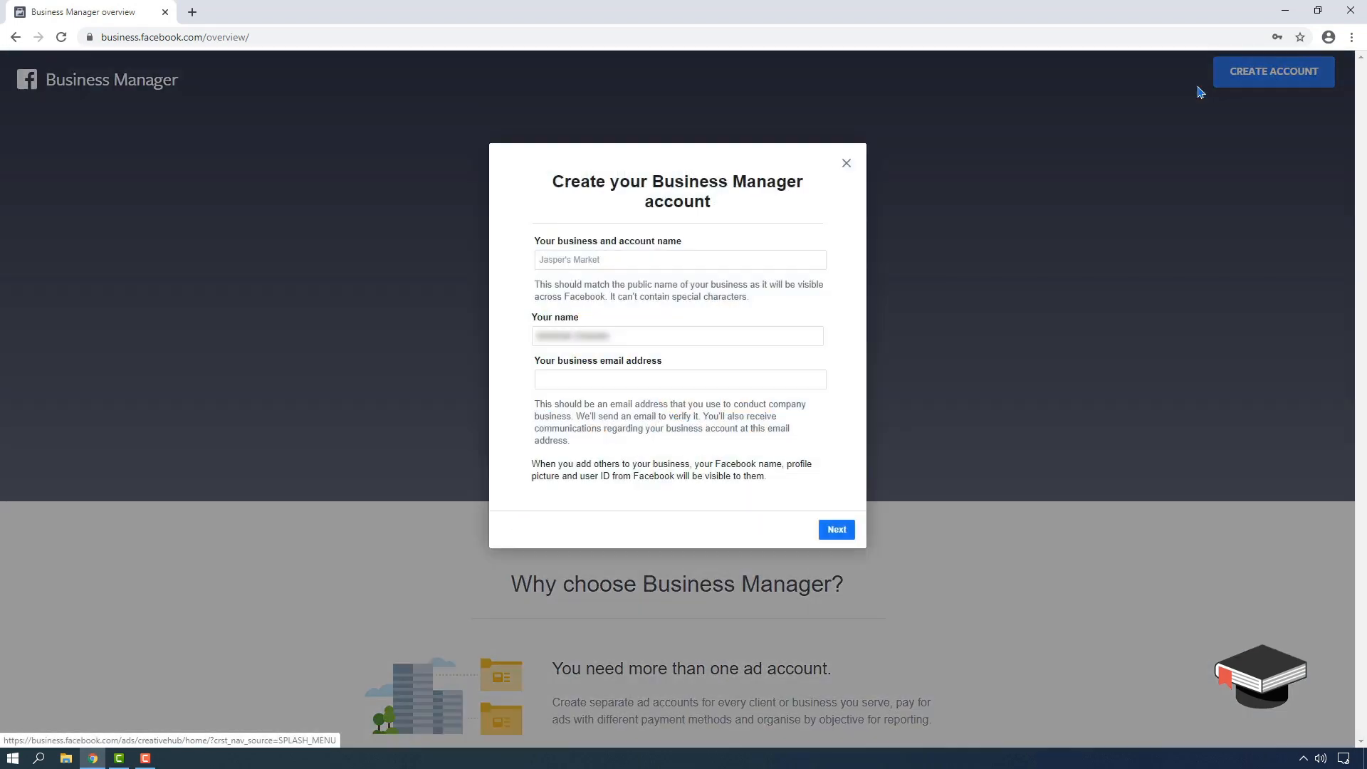
- Enter business name 'Proto-Type Dry Fruits' and fill in the business e-mail address
left_click(584, 259)
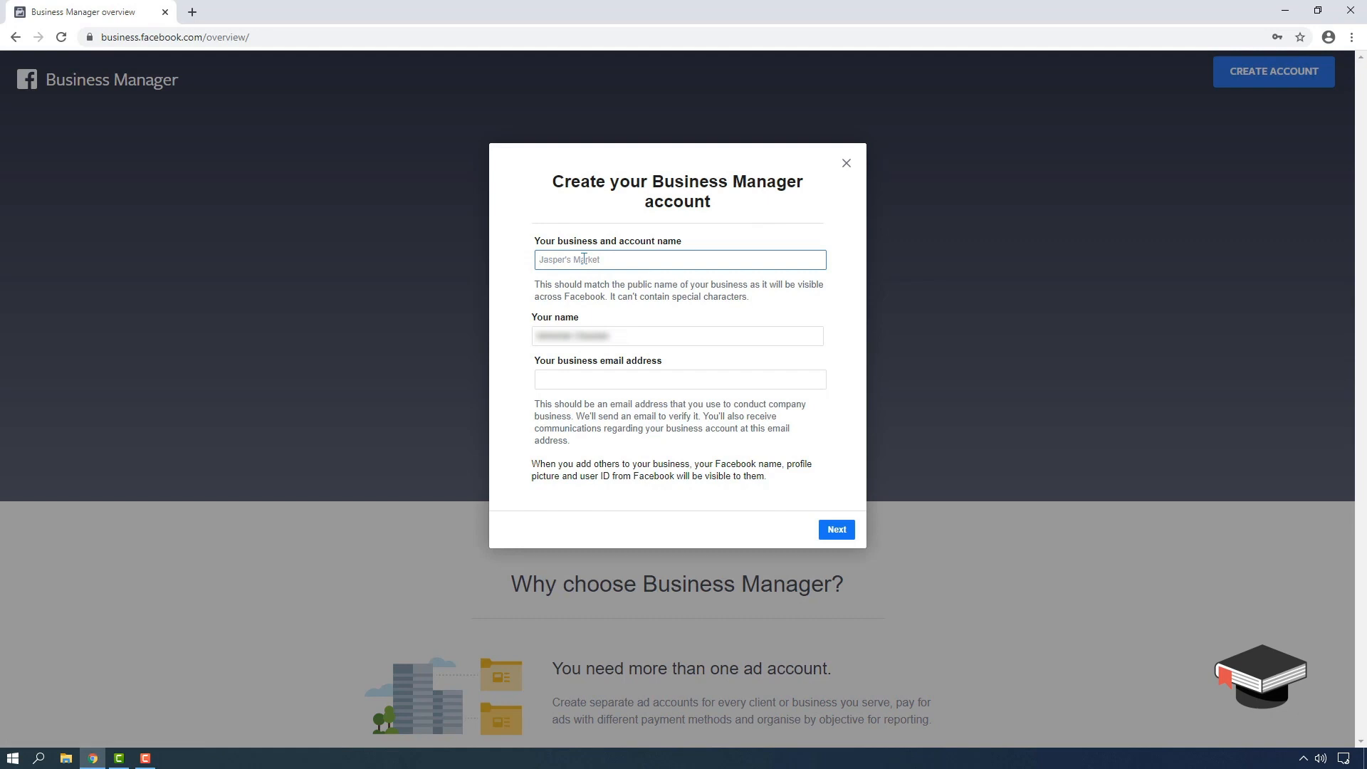
type("Proto-Type")
type("Dry Fruits")
left_click(599, 382)
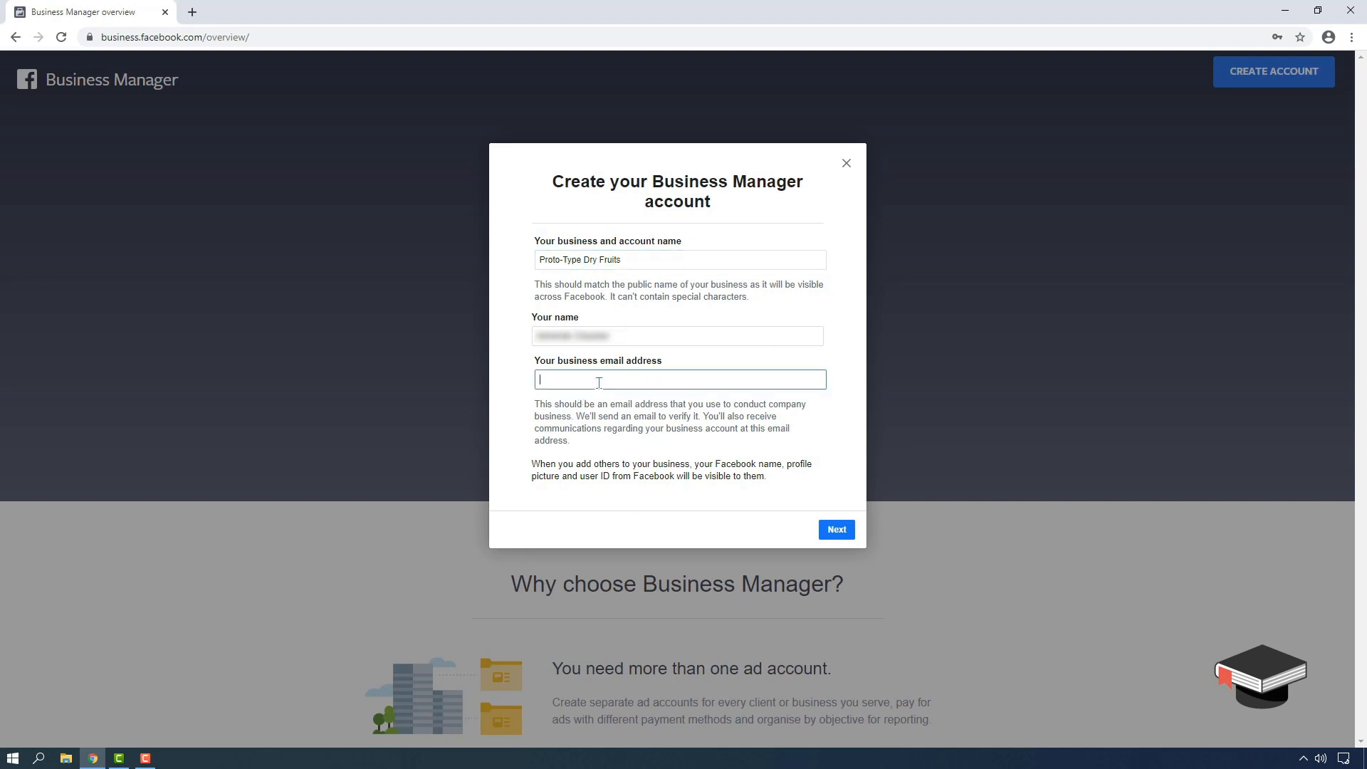
type("in")
key("BackSpace")
- Continue to the business details and set the country to India
left_click(837, 529)
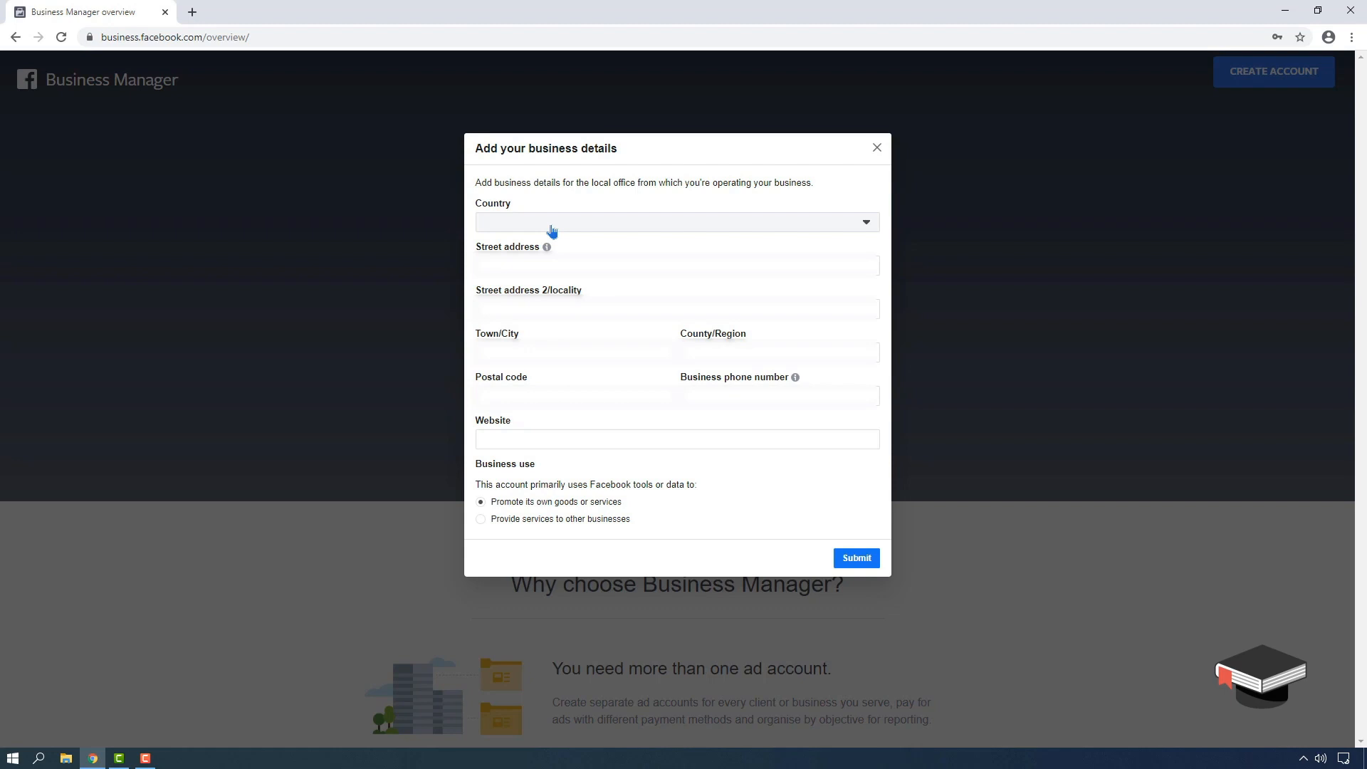
left_click(552, 230)
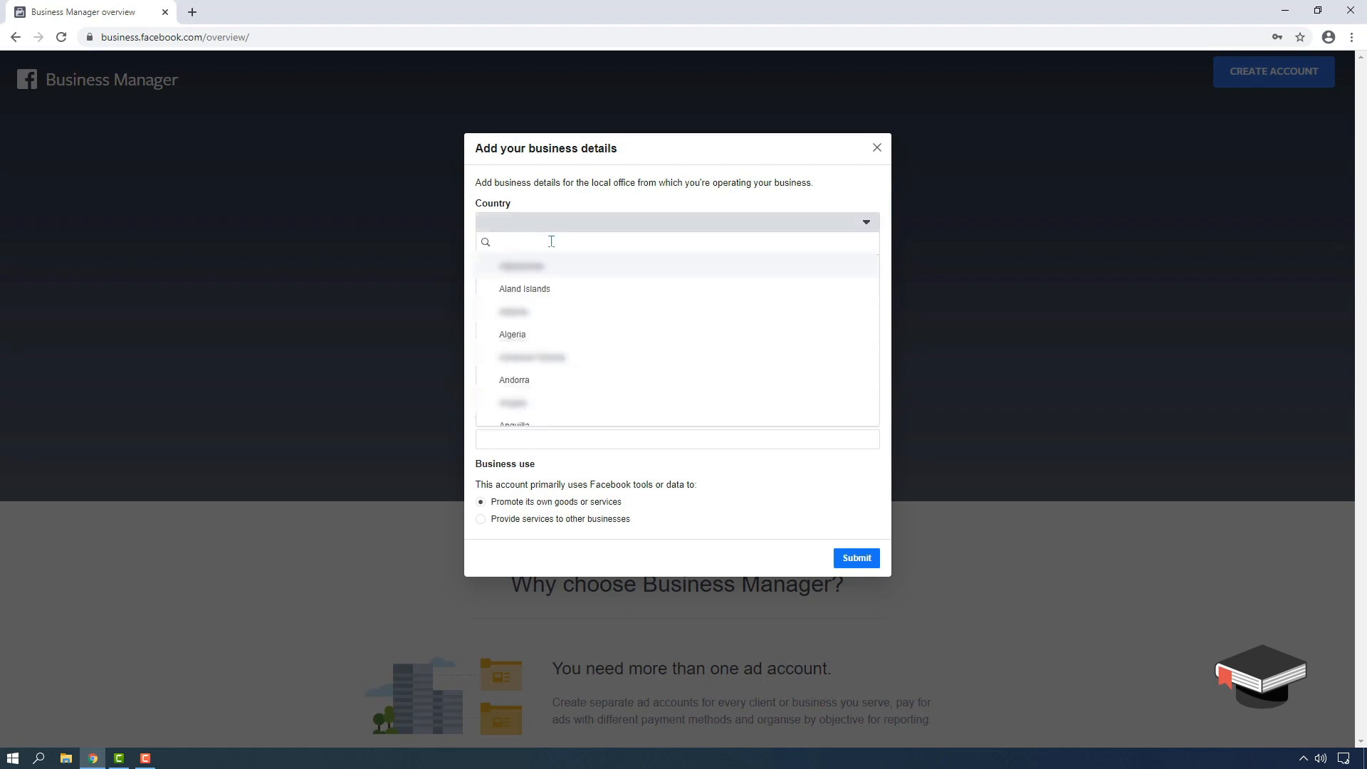
type("india")
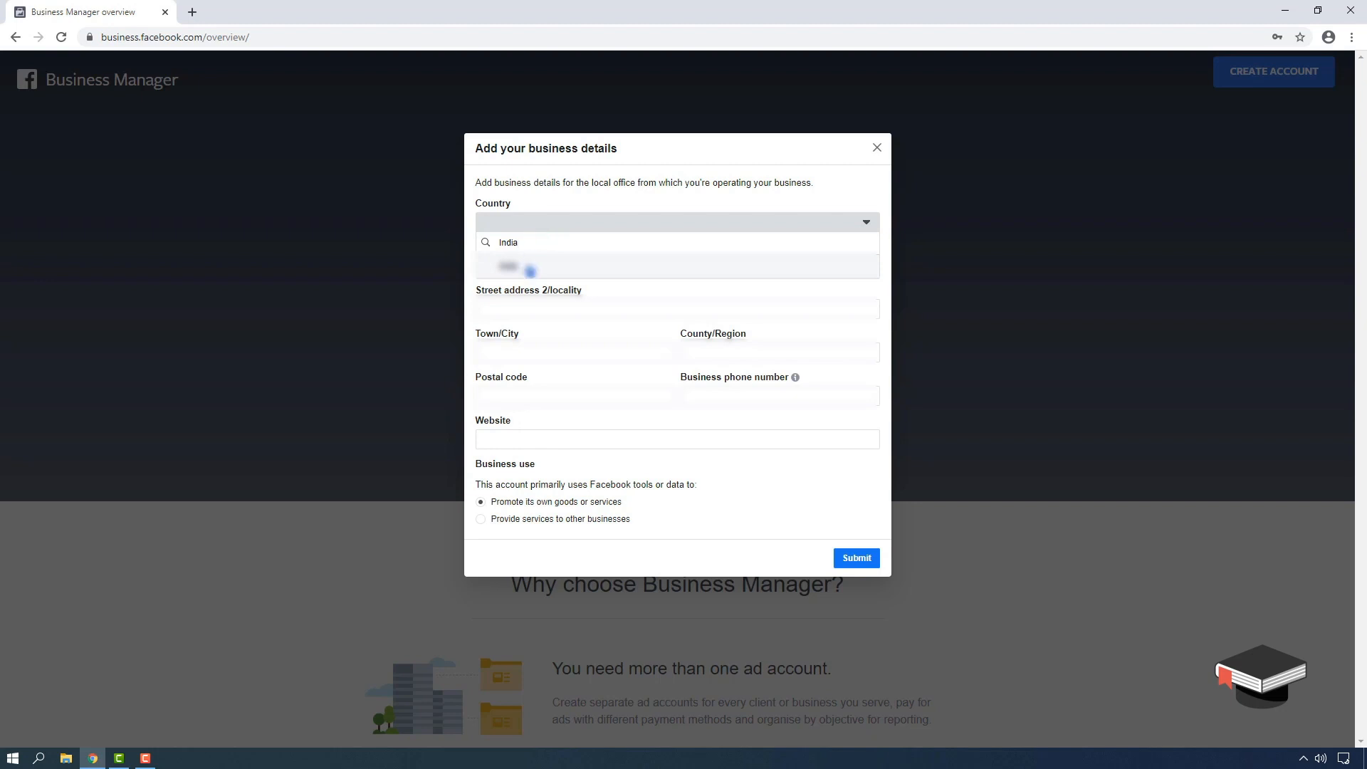
left_click(528, 268)
- Fill in the office street address lines and the city
left_click(518, 264)
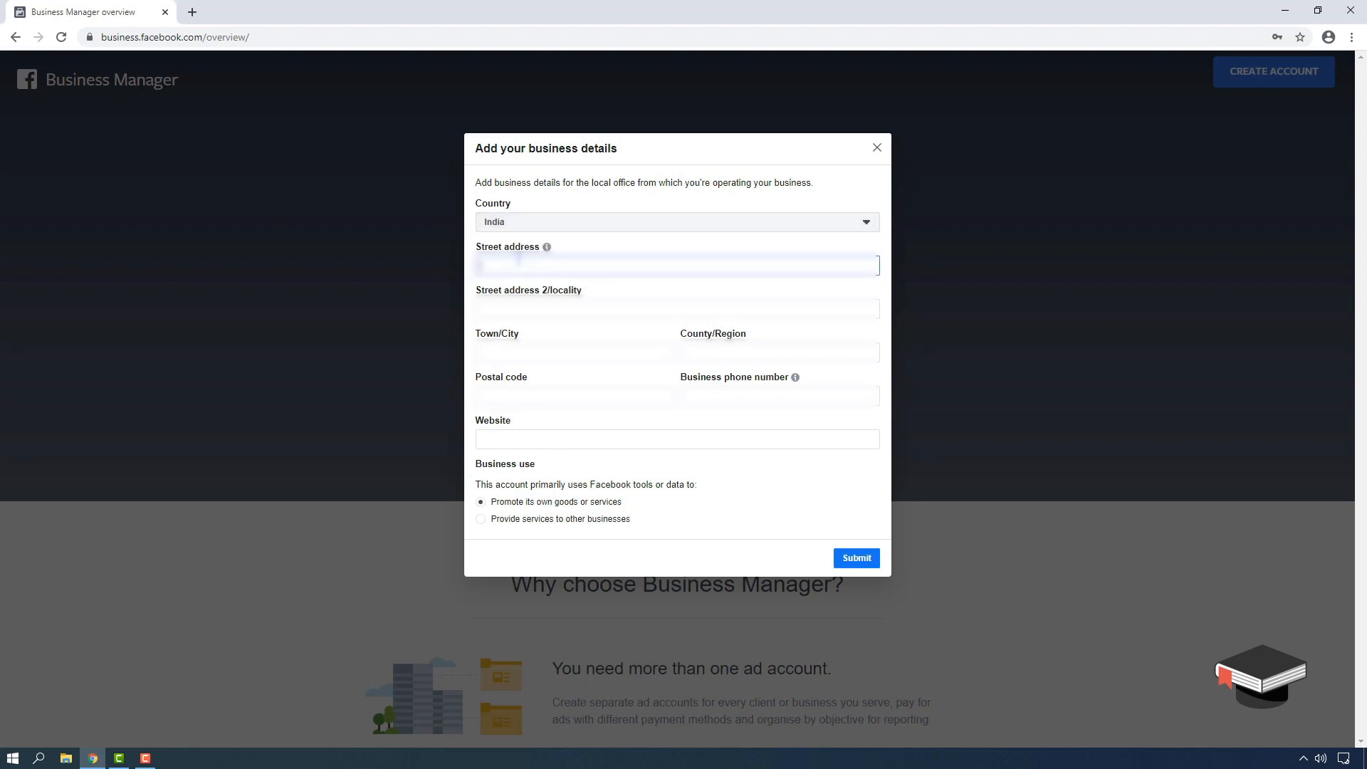
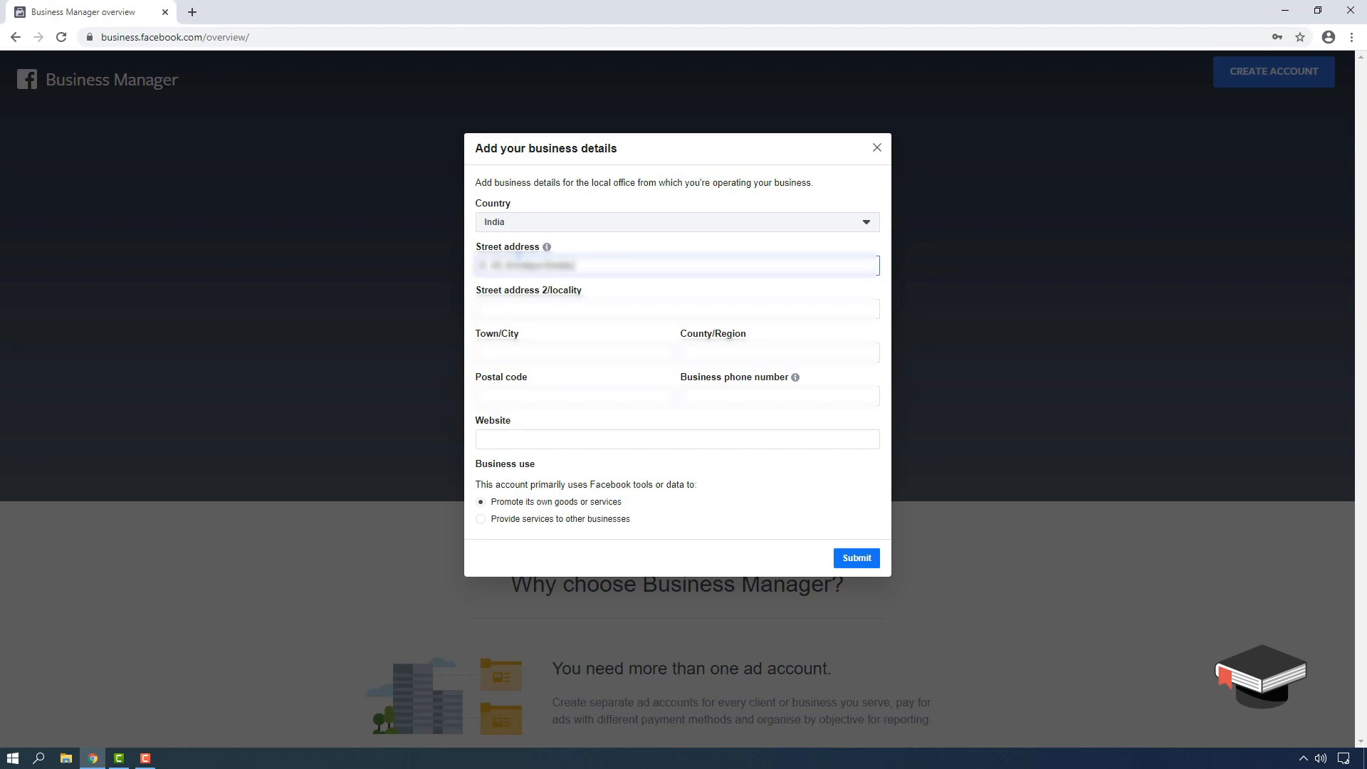
left_click(557, 313)
left_click(586, 349)
type("Mumbai")
left_click(732, 351)
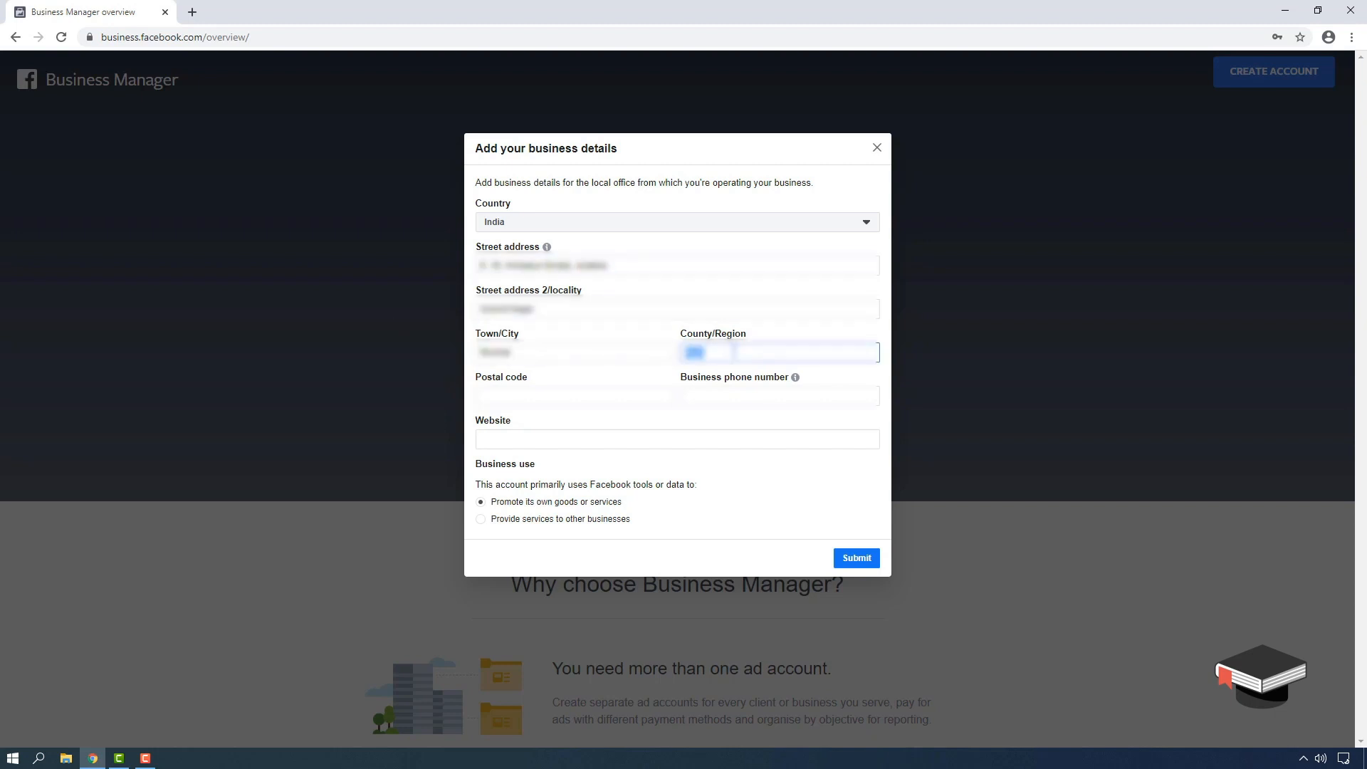
key("BackSpace")
left_click(563, 396)
type("400072")
left_click(725, 395)
left_click(679, 440)
type("https://www.proto-type.")
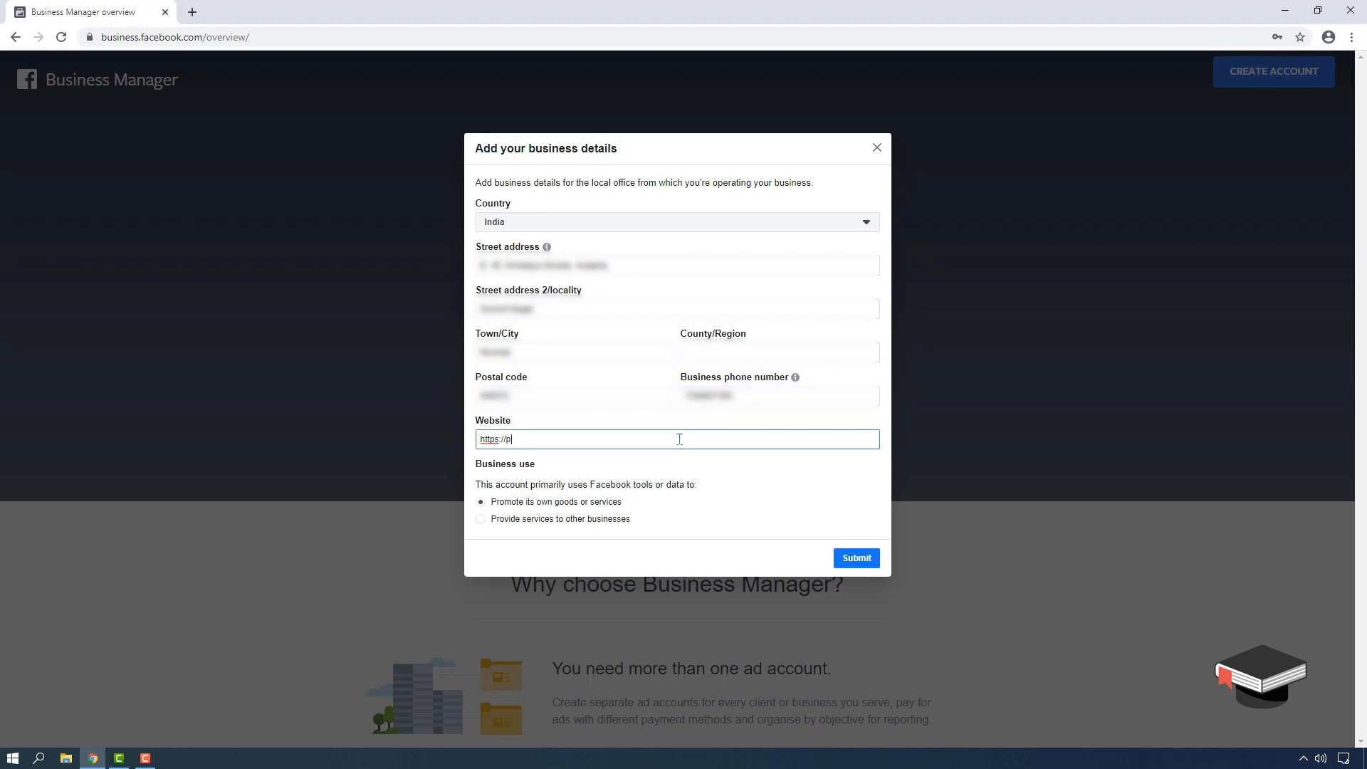
type("xyz")
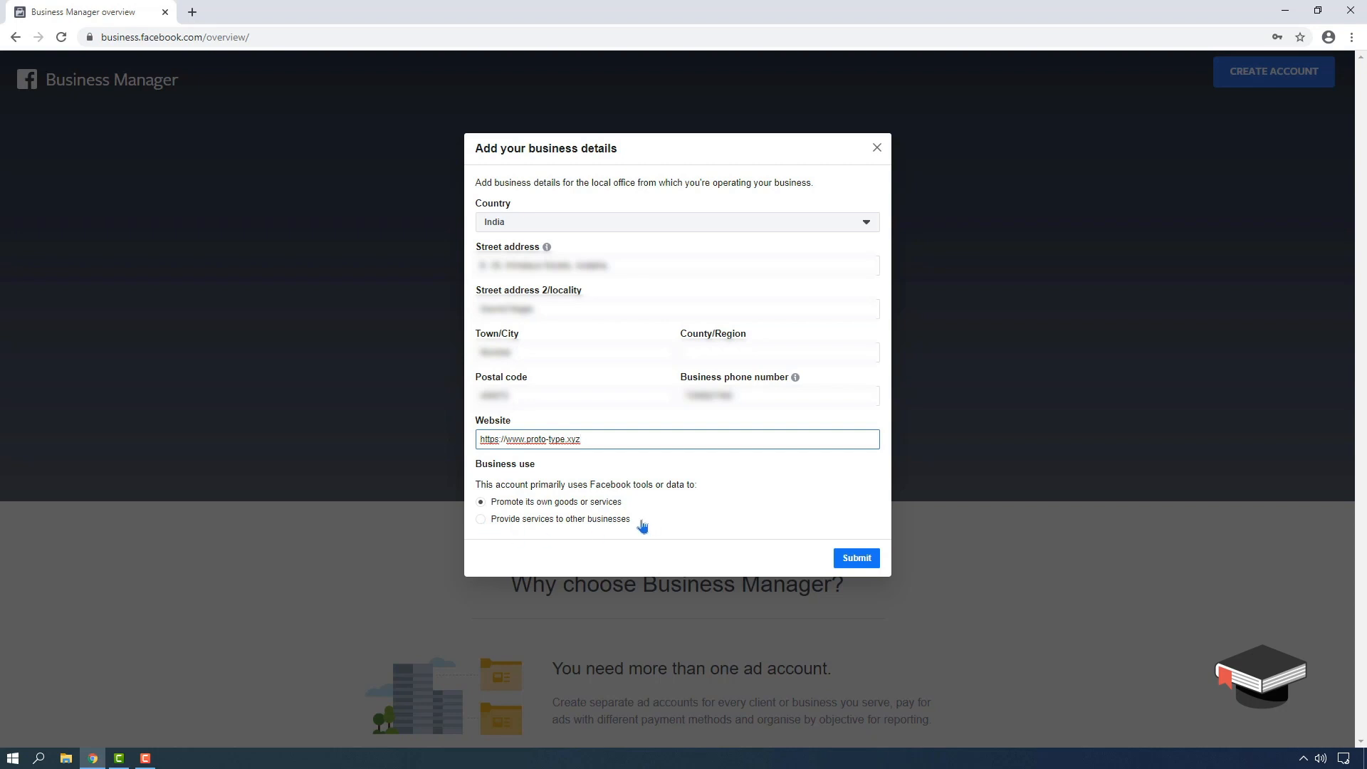
- Fix the County/Region entry, submit the business details, and open Gmail in a new tab
left_click(857, 558)
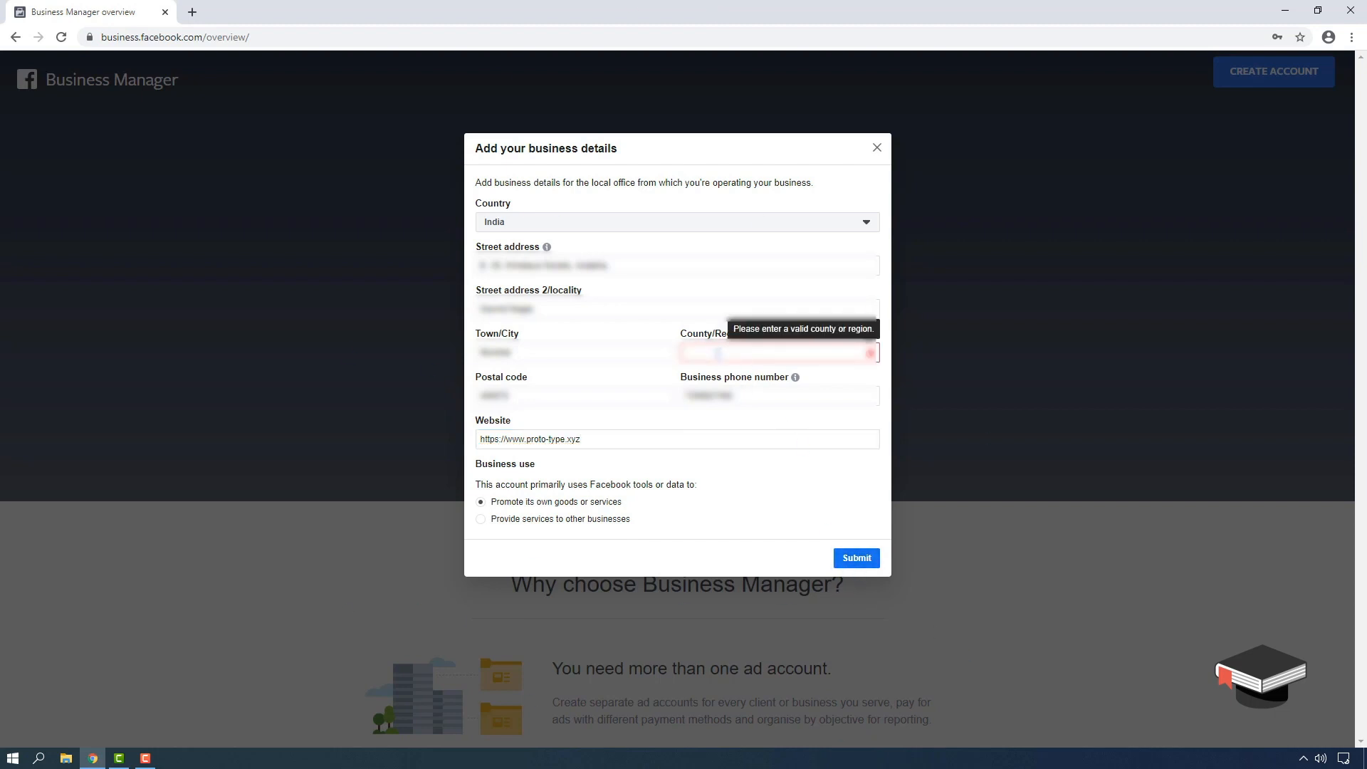
left_click(718, 352)
left_click(760, 511)
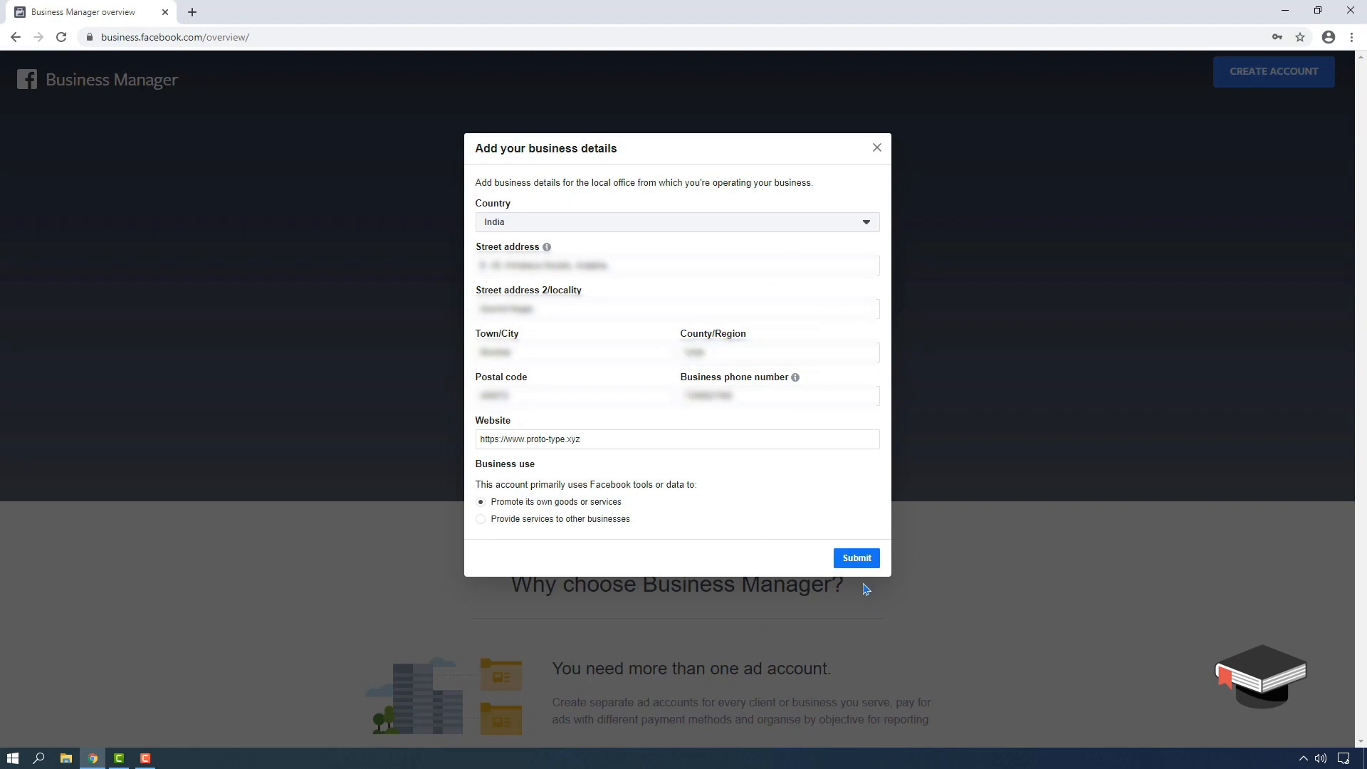
left_click(858, 559)
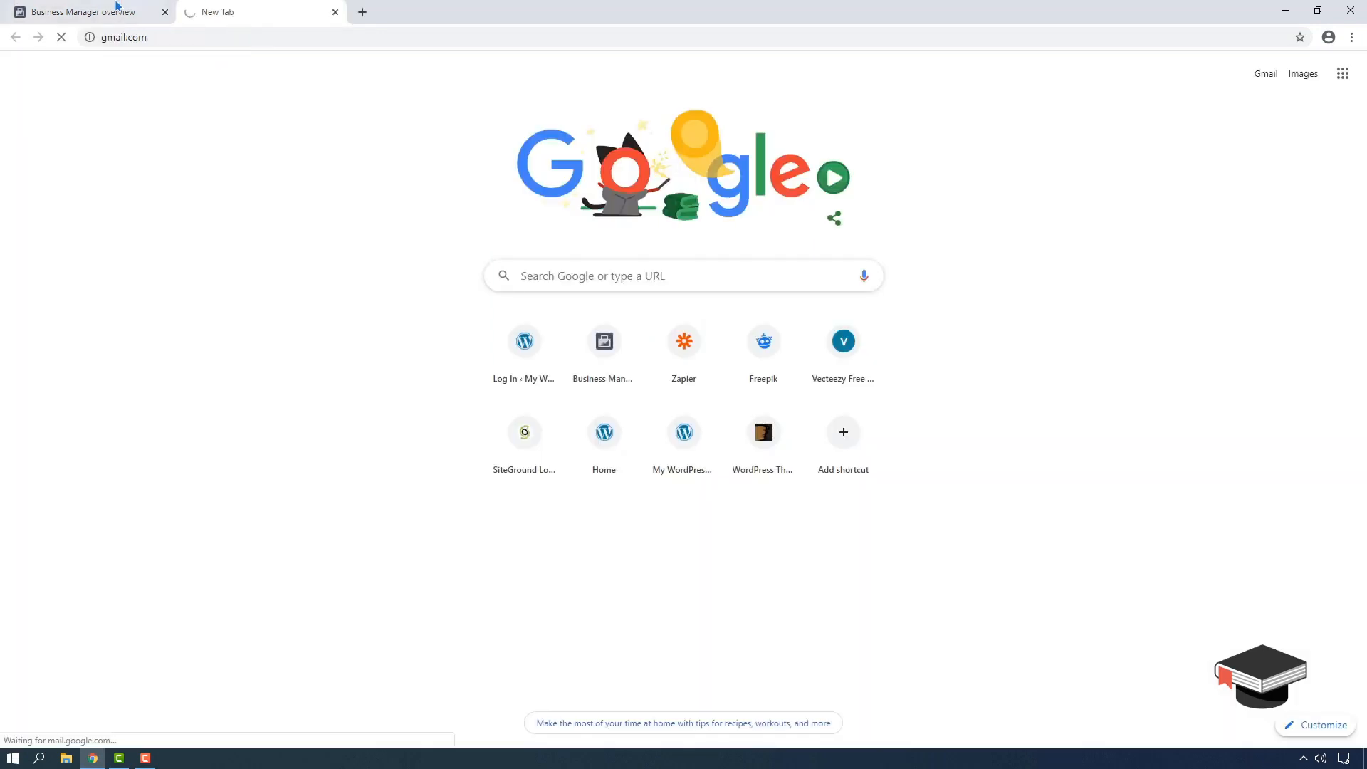
left_click(118, 10)
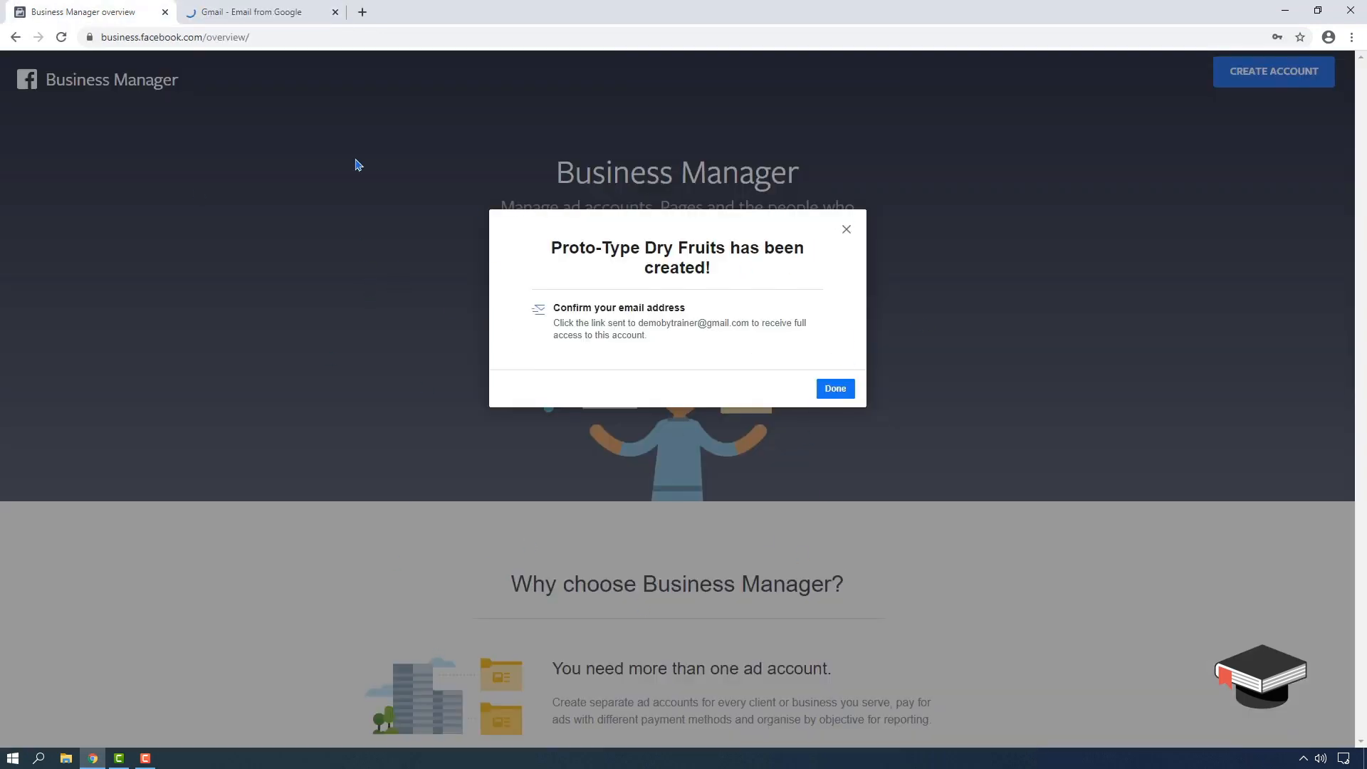
- Sign in to Gmail and confirm the address from Facebook's 'Confirm your business email address' message
left_click(298, 7)
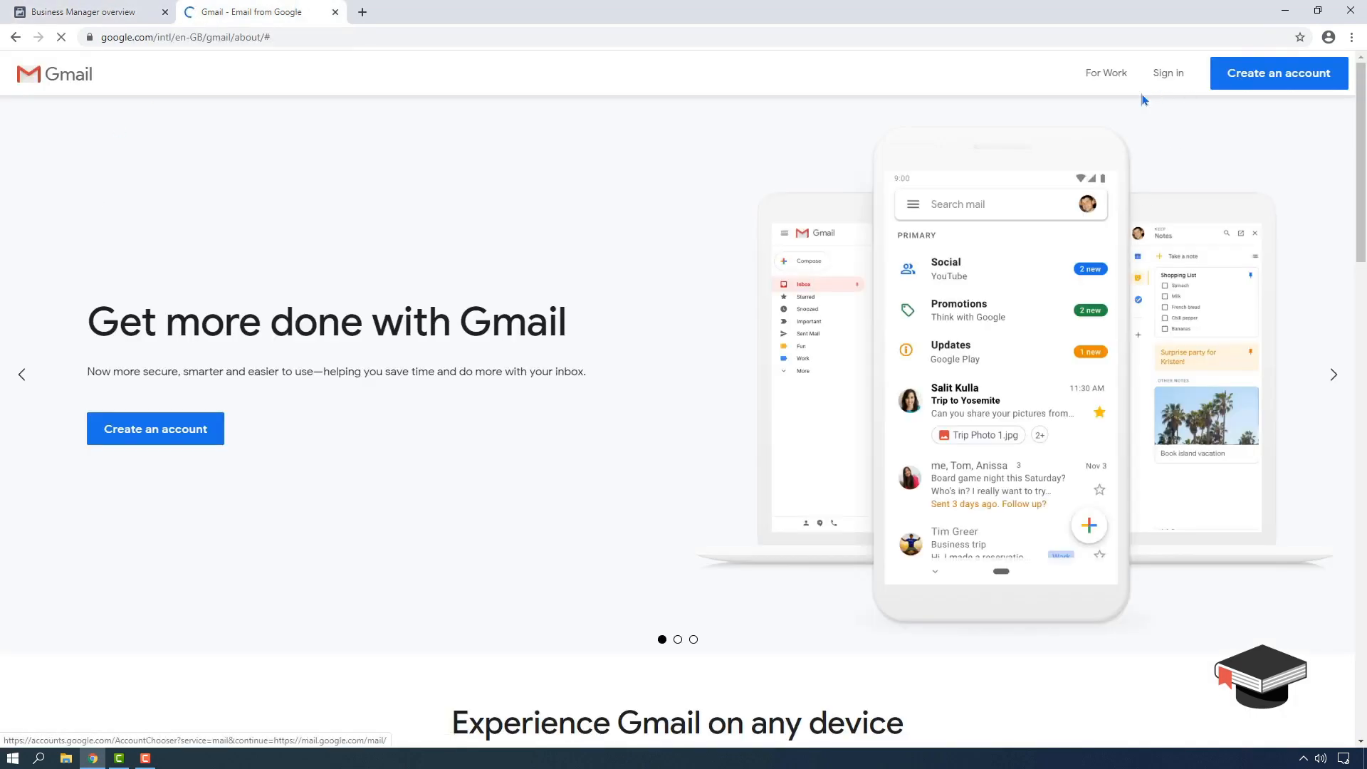
left_click(1168, 67)
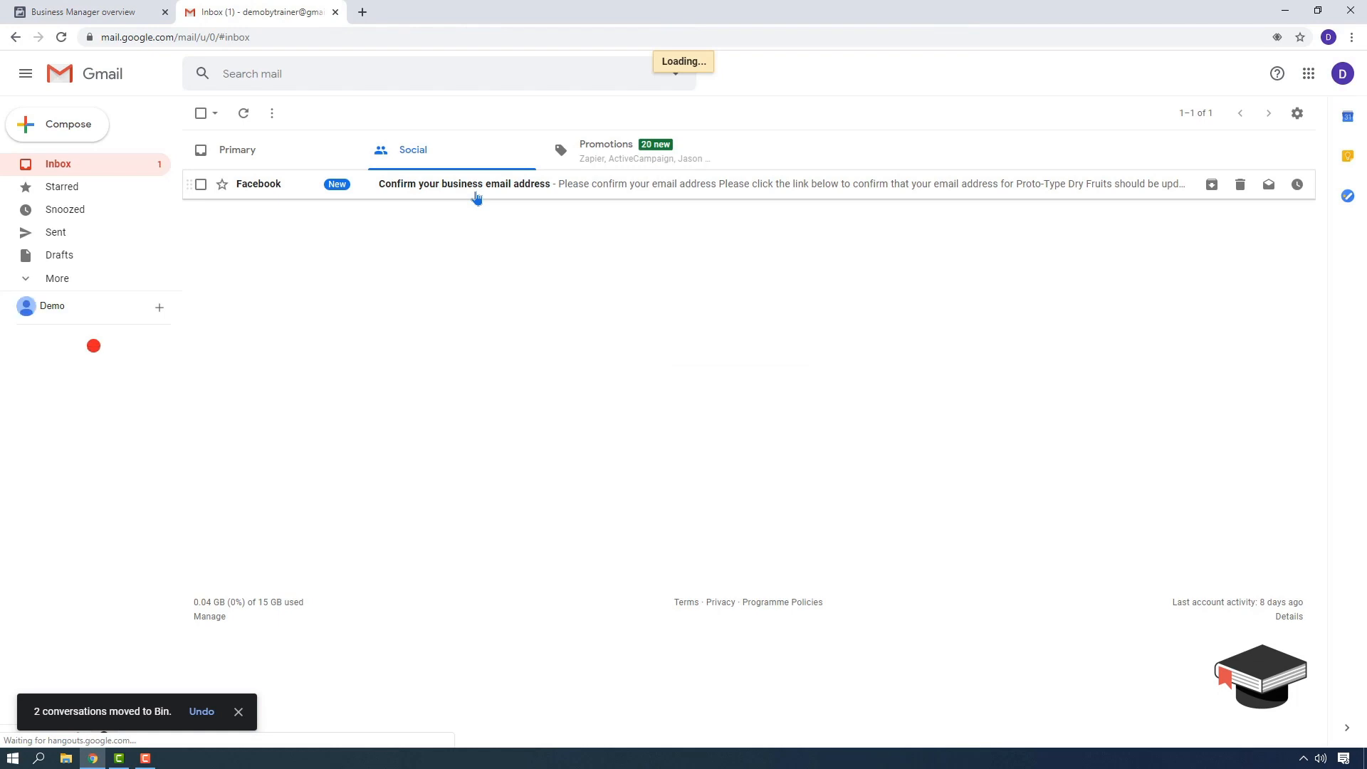
left_click(476, 195)
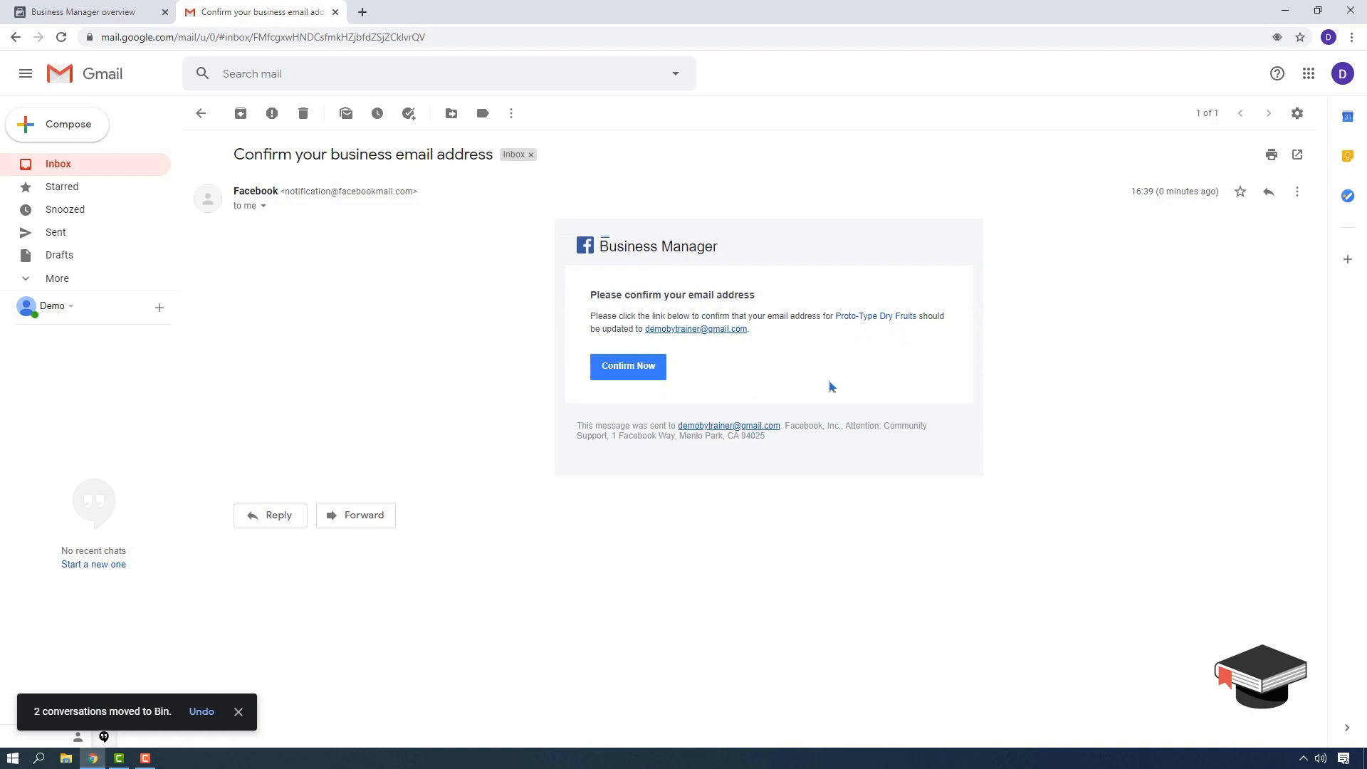
left_click(633, 370)
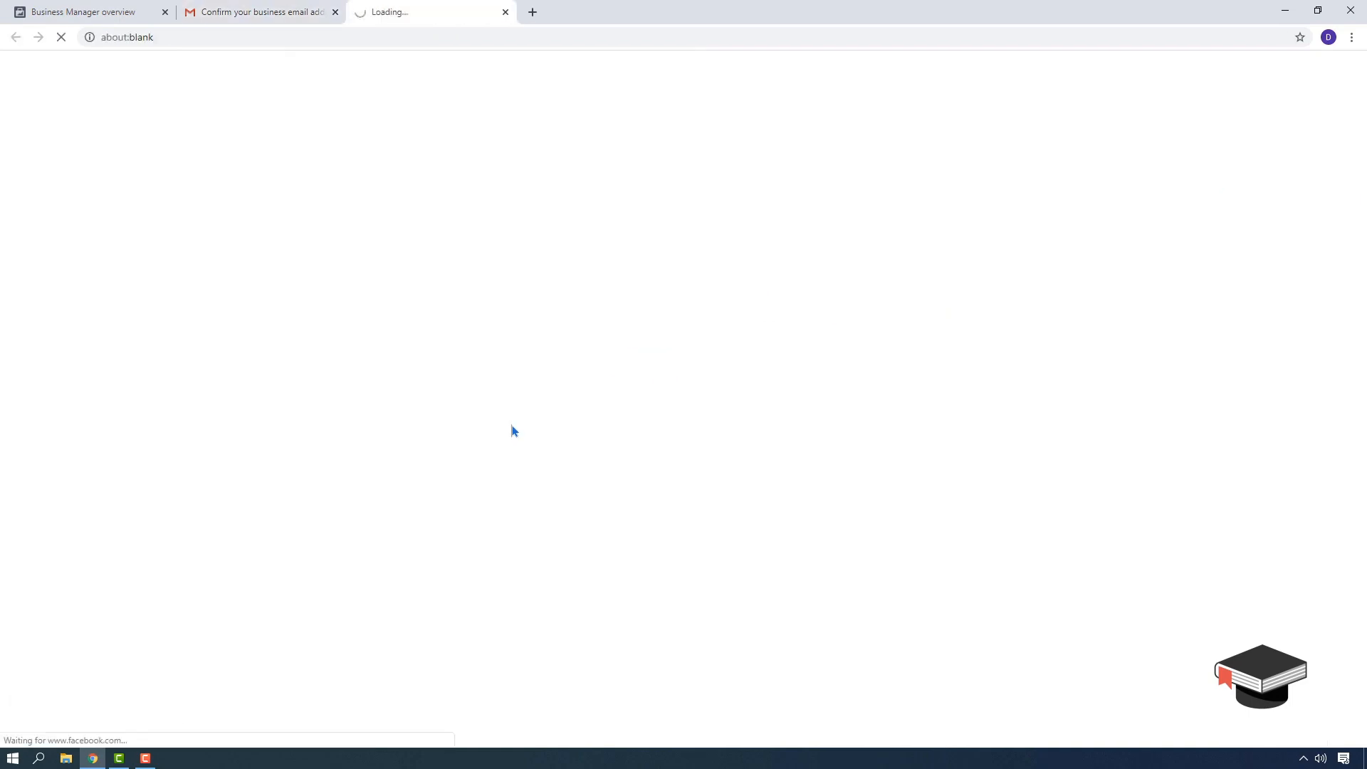
left_click(260, 12)
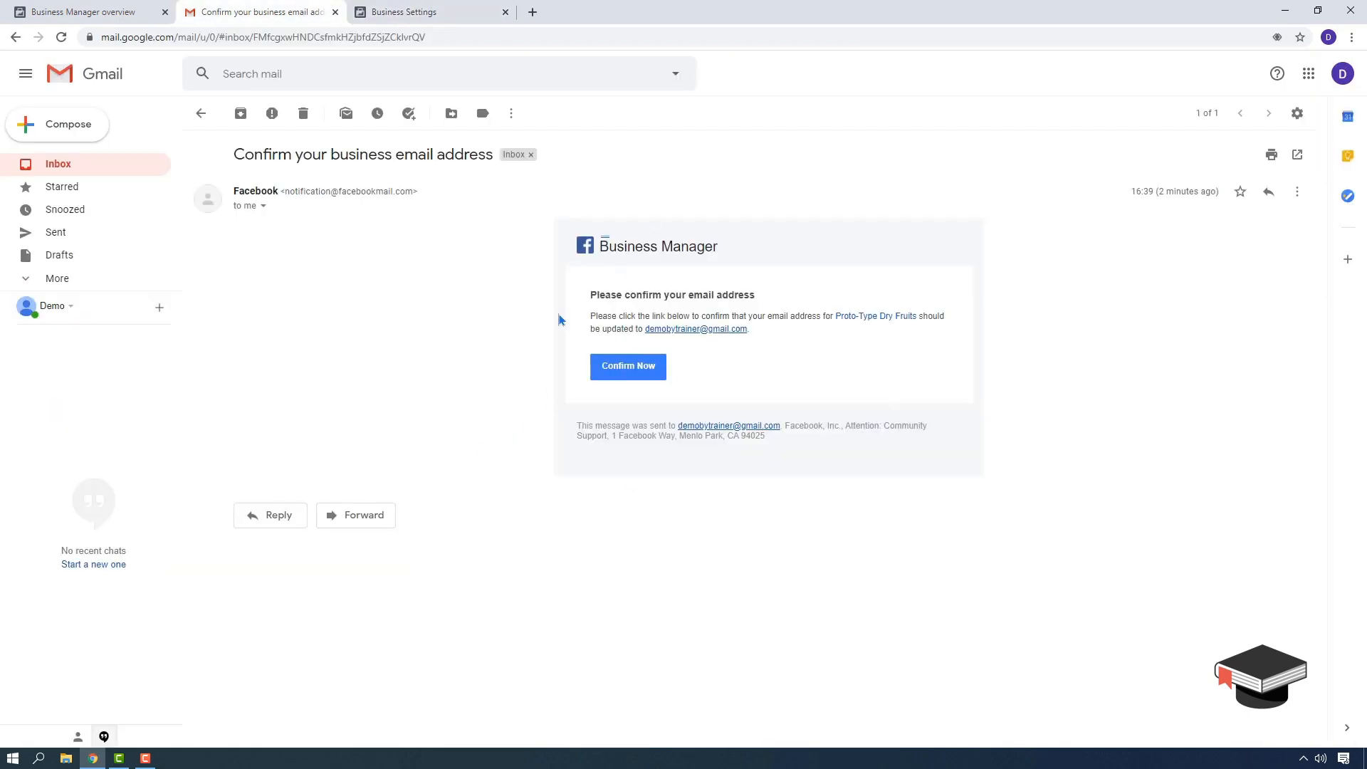
- In the Business Settings tab, check the business switcher and review the Business info page
left_click(469, 7)
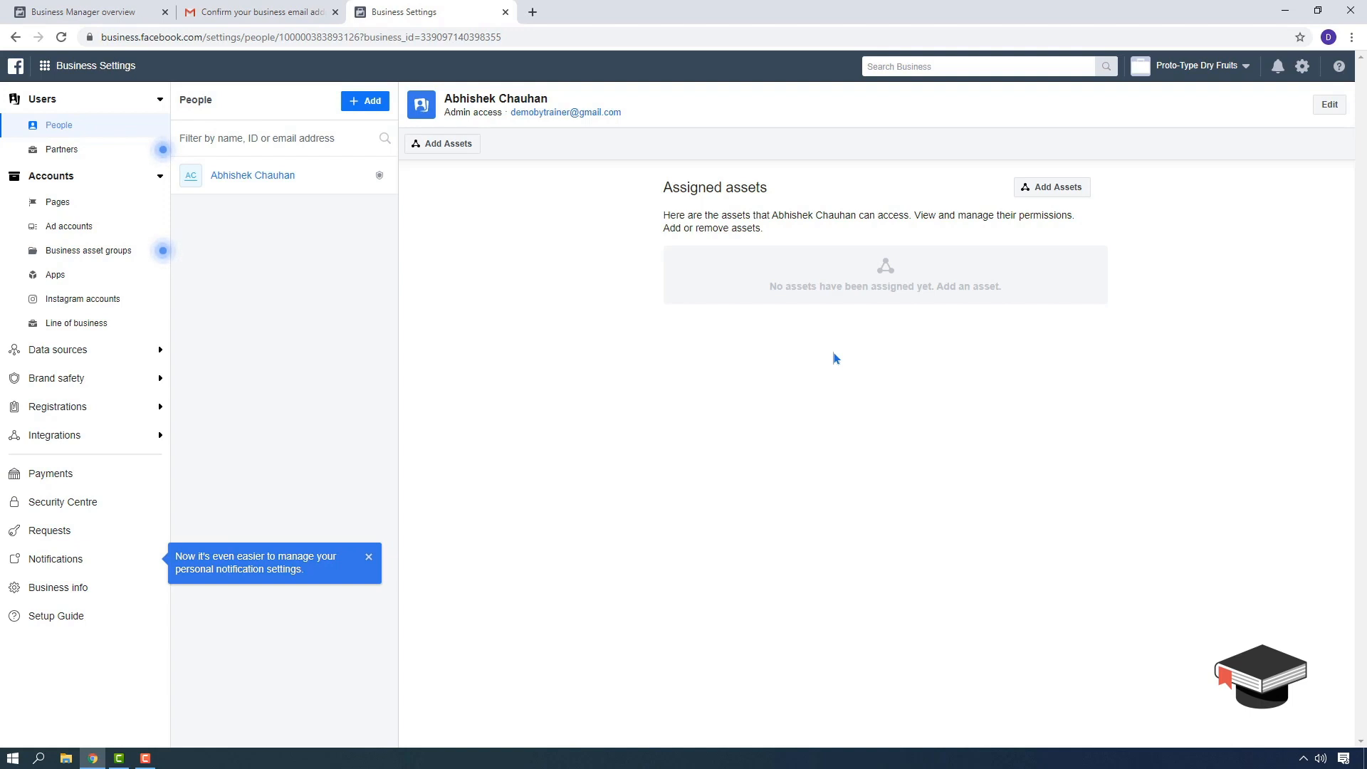
left_click(1202, 65)
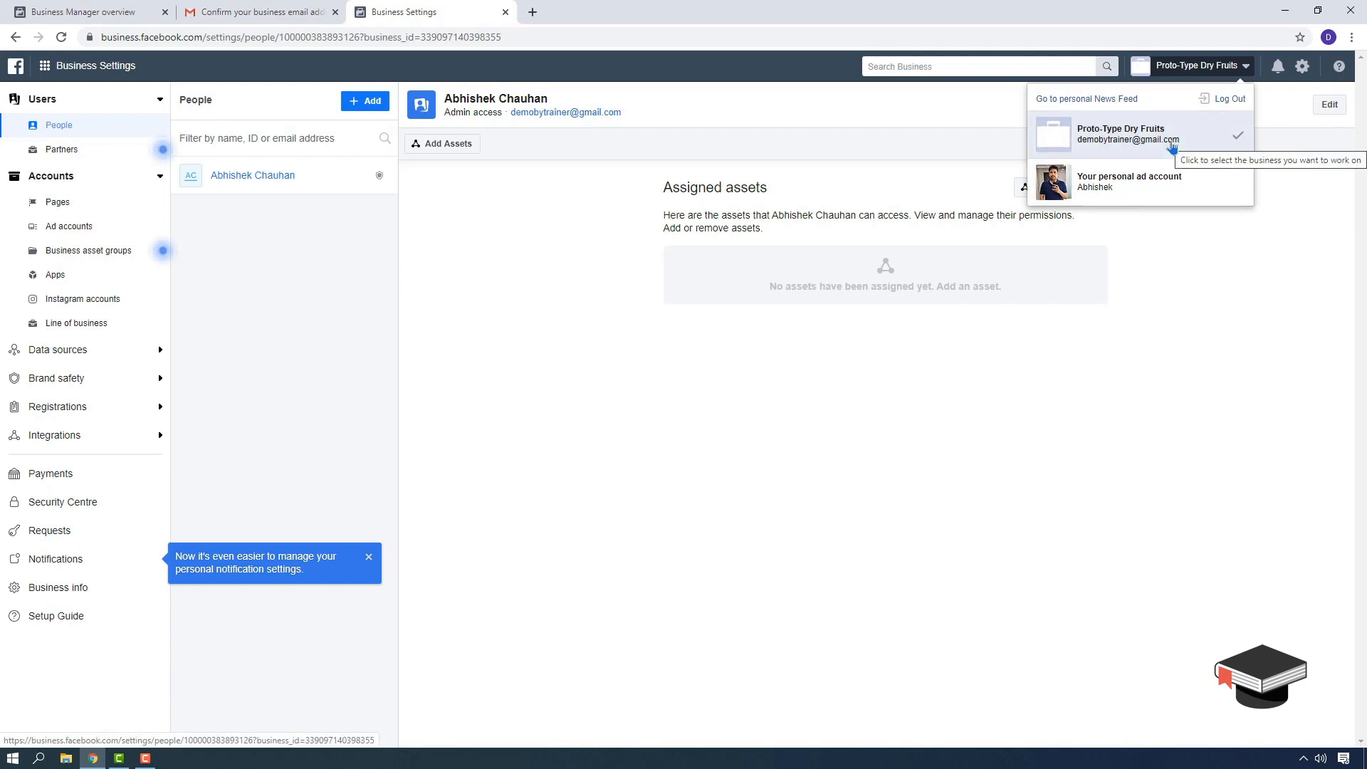
left_click(545, 486)
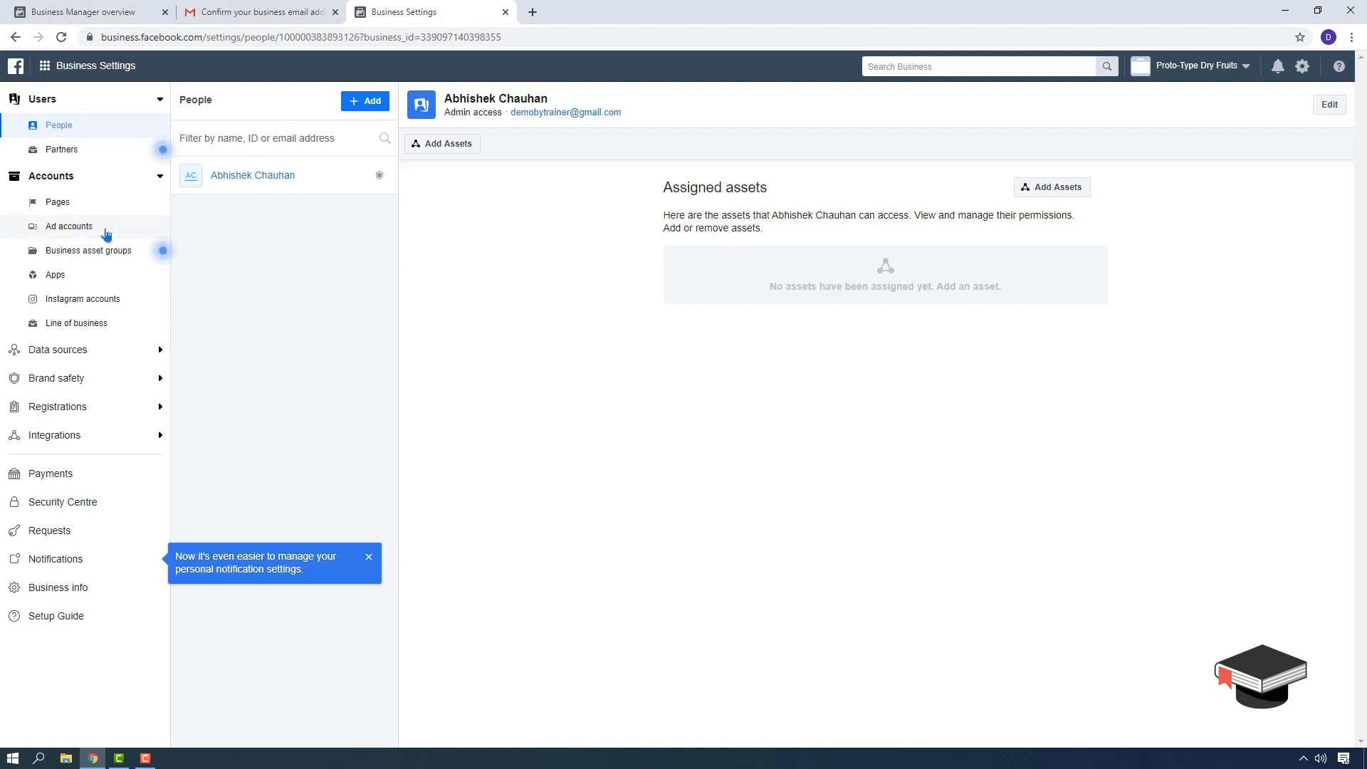
left_click(60, 591)
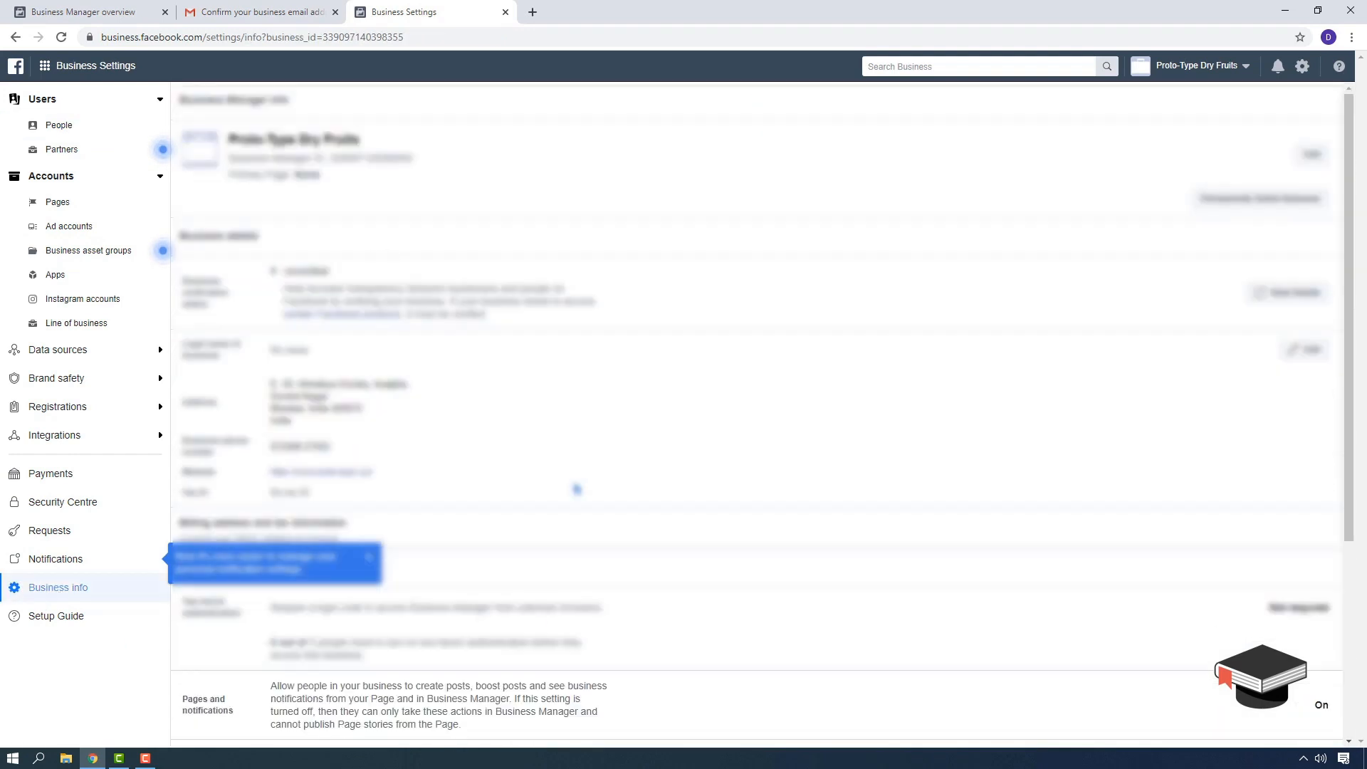
scroll(429, 336, "down", 4)
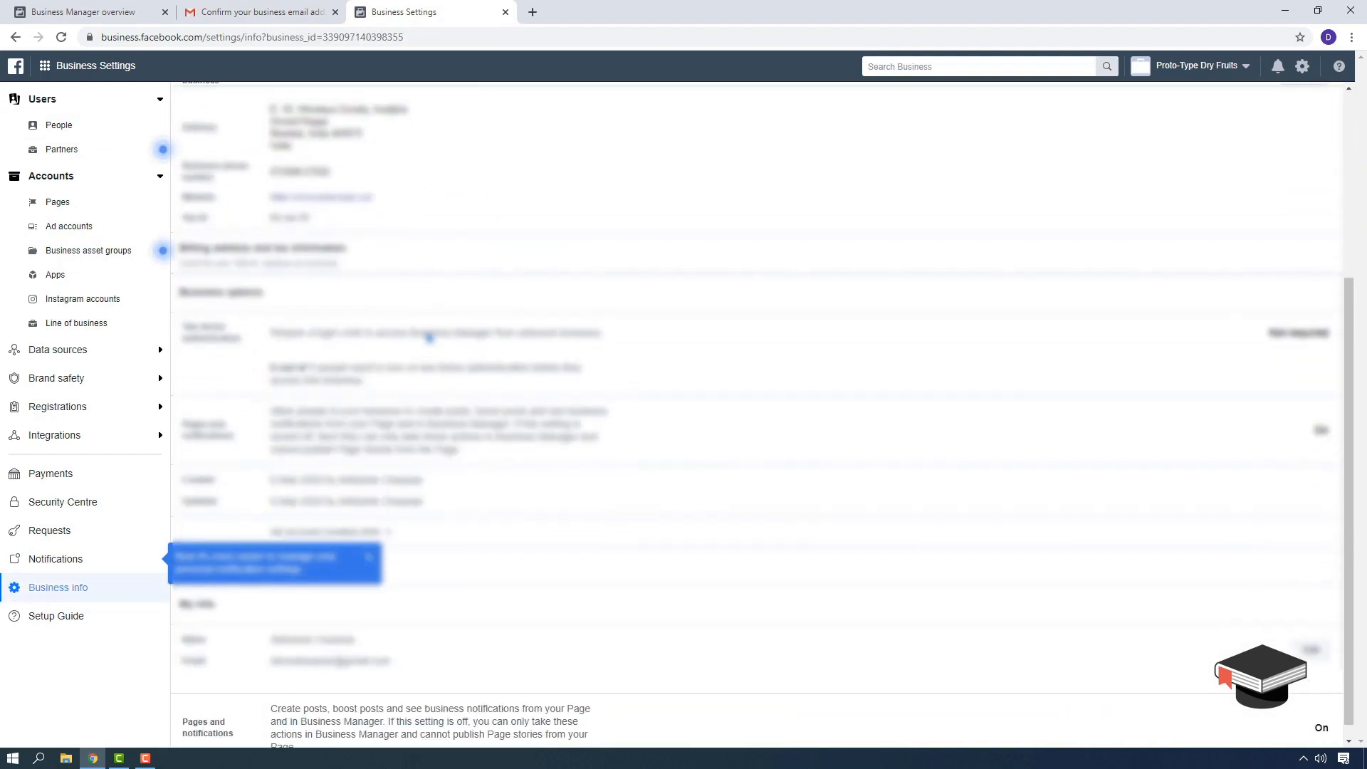
scroll(657, 664, "up", 4)
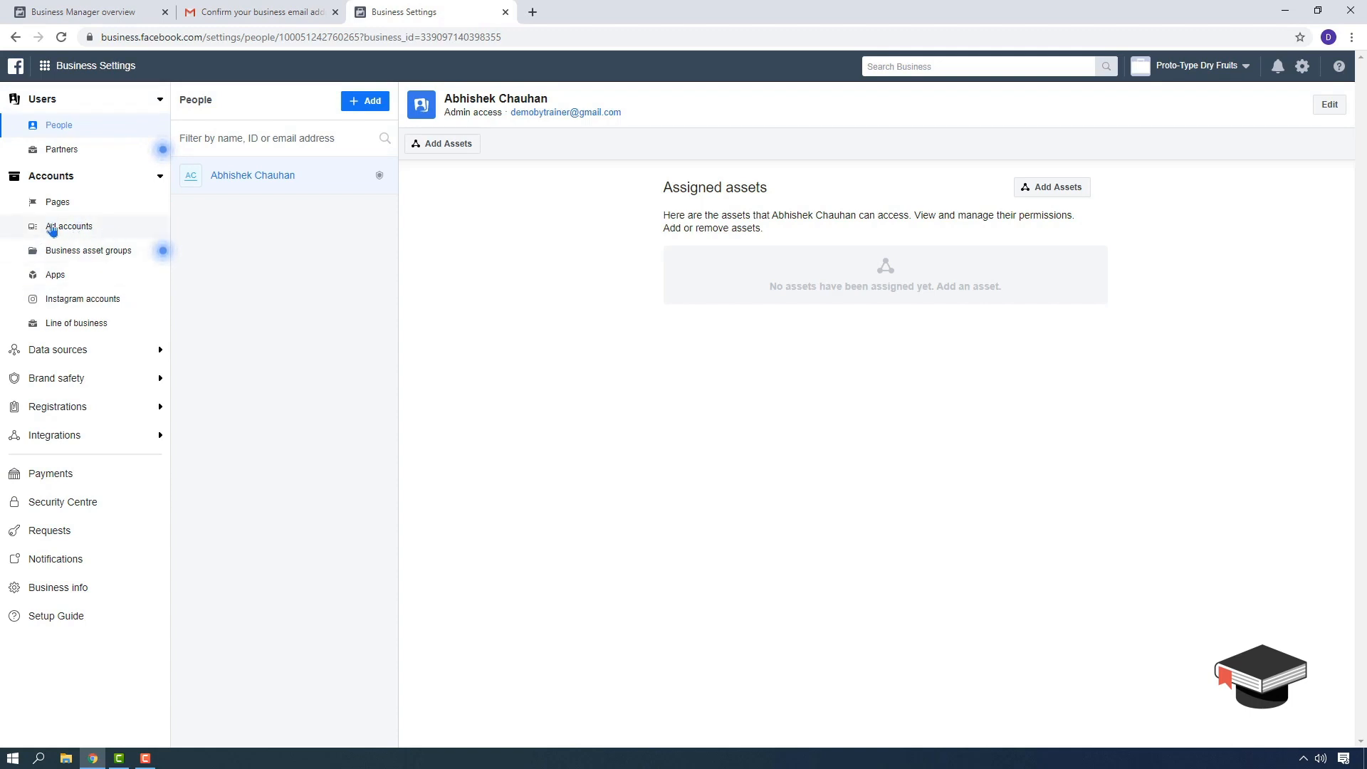
- Go to the Ad accounts page and show the options for adding an ad account
left_click(81, 234)
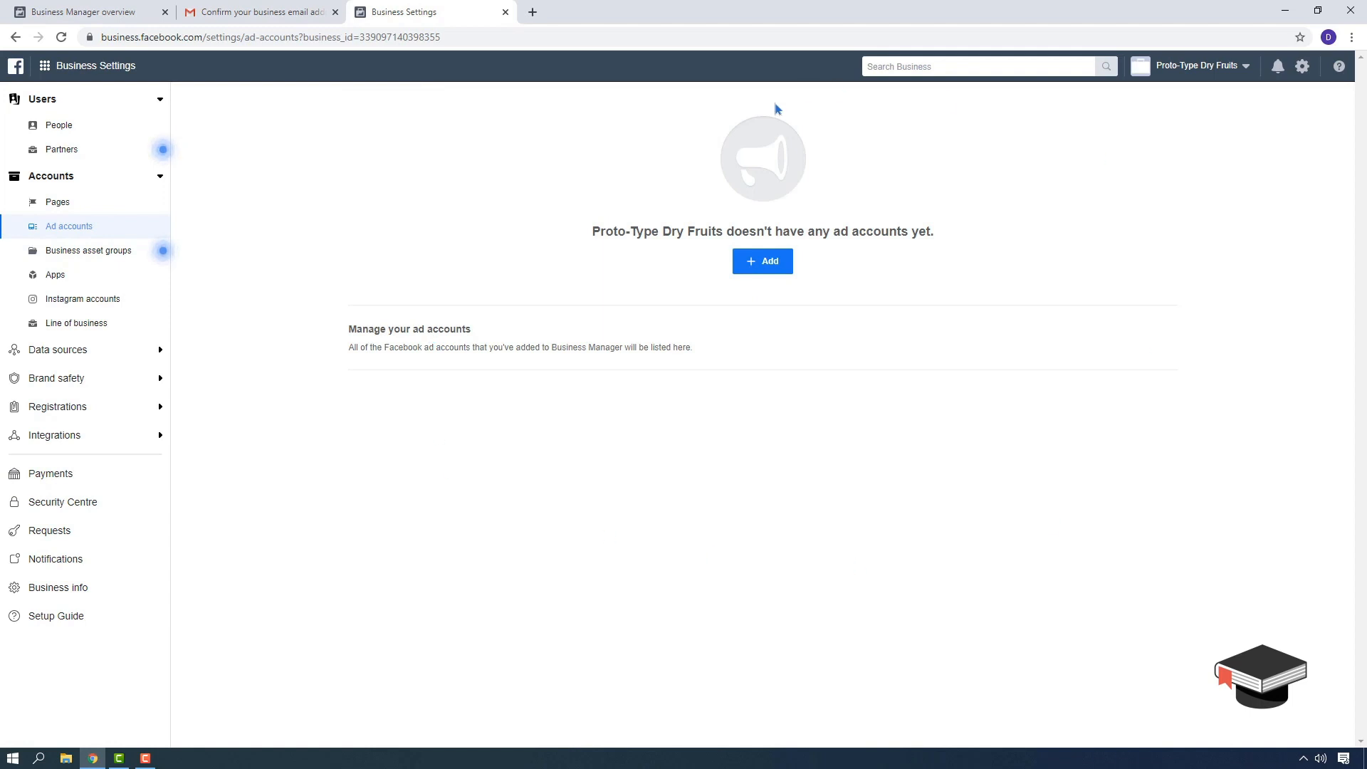
left_click(1221, 77)
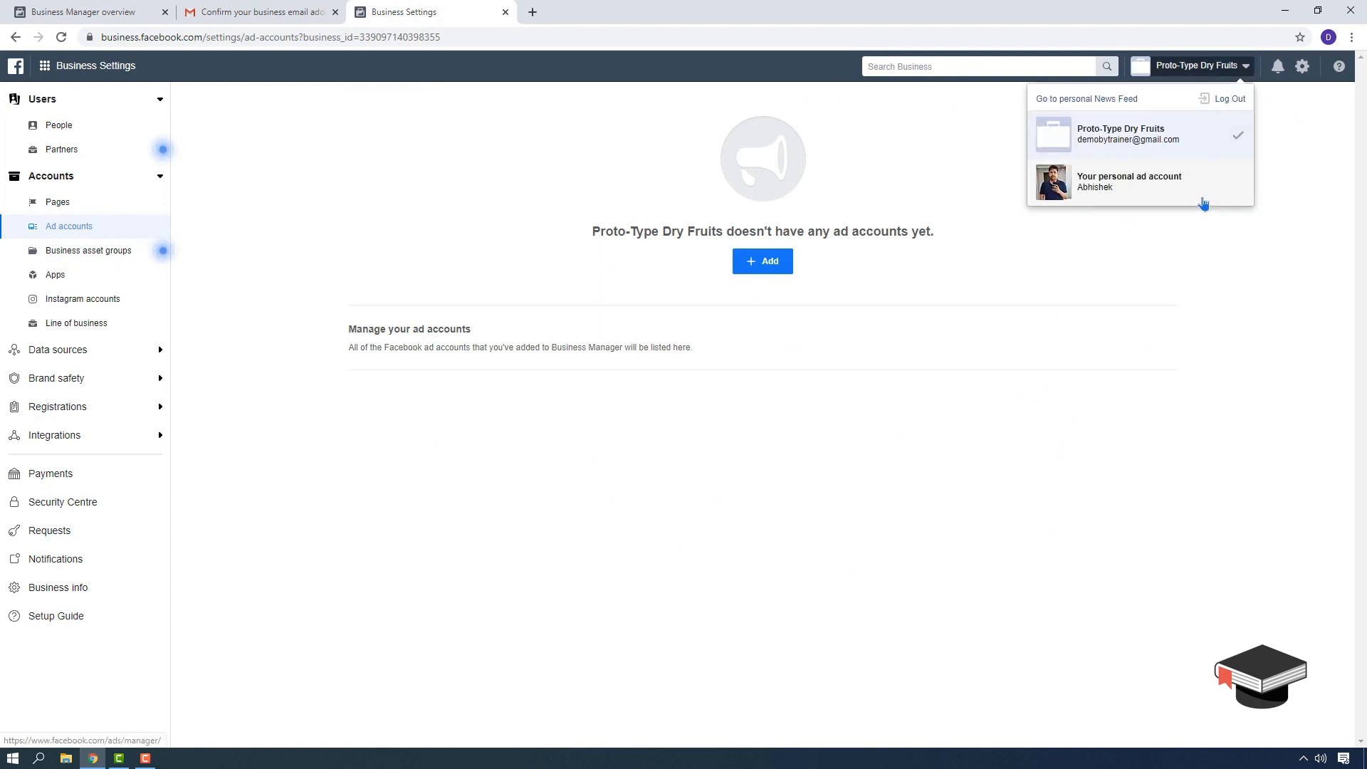
left_click(1189, 138)
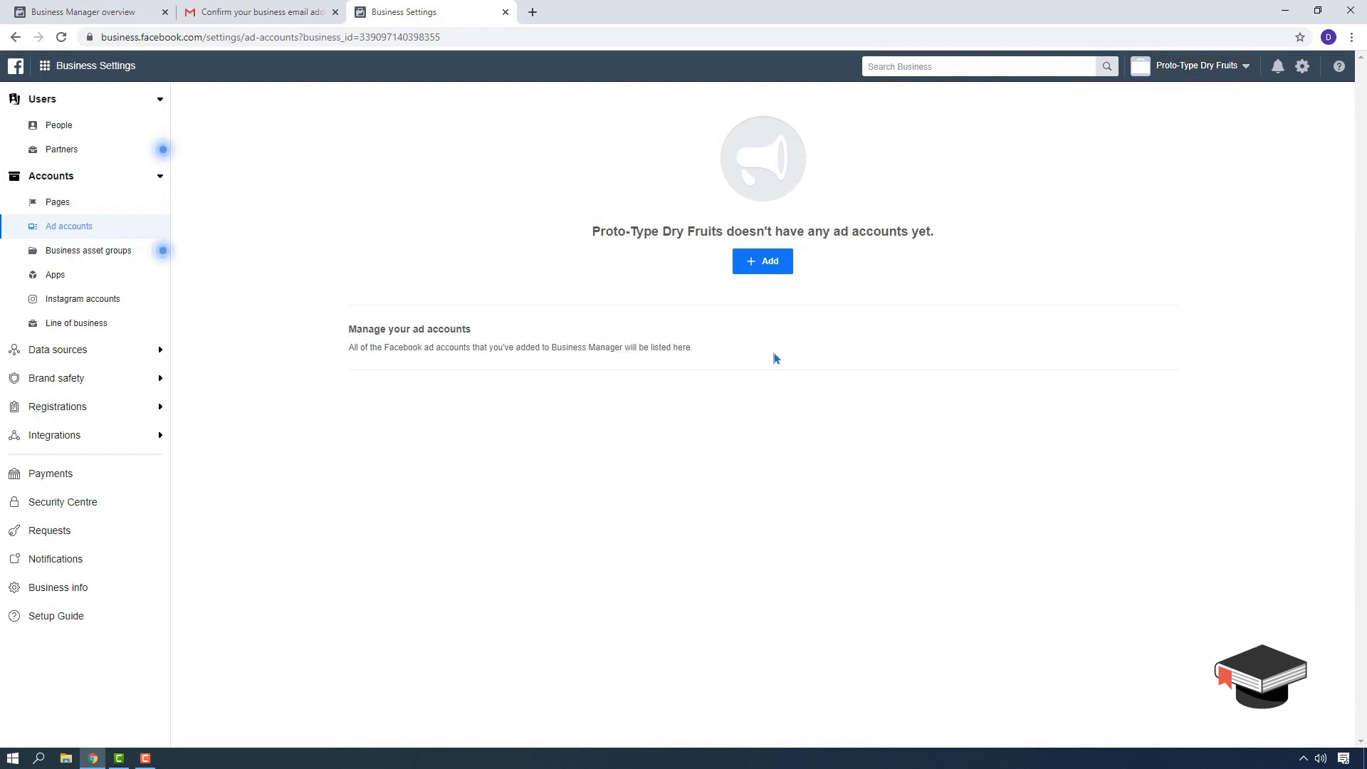
left_click(765, 268)
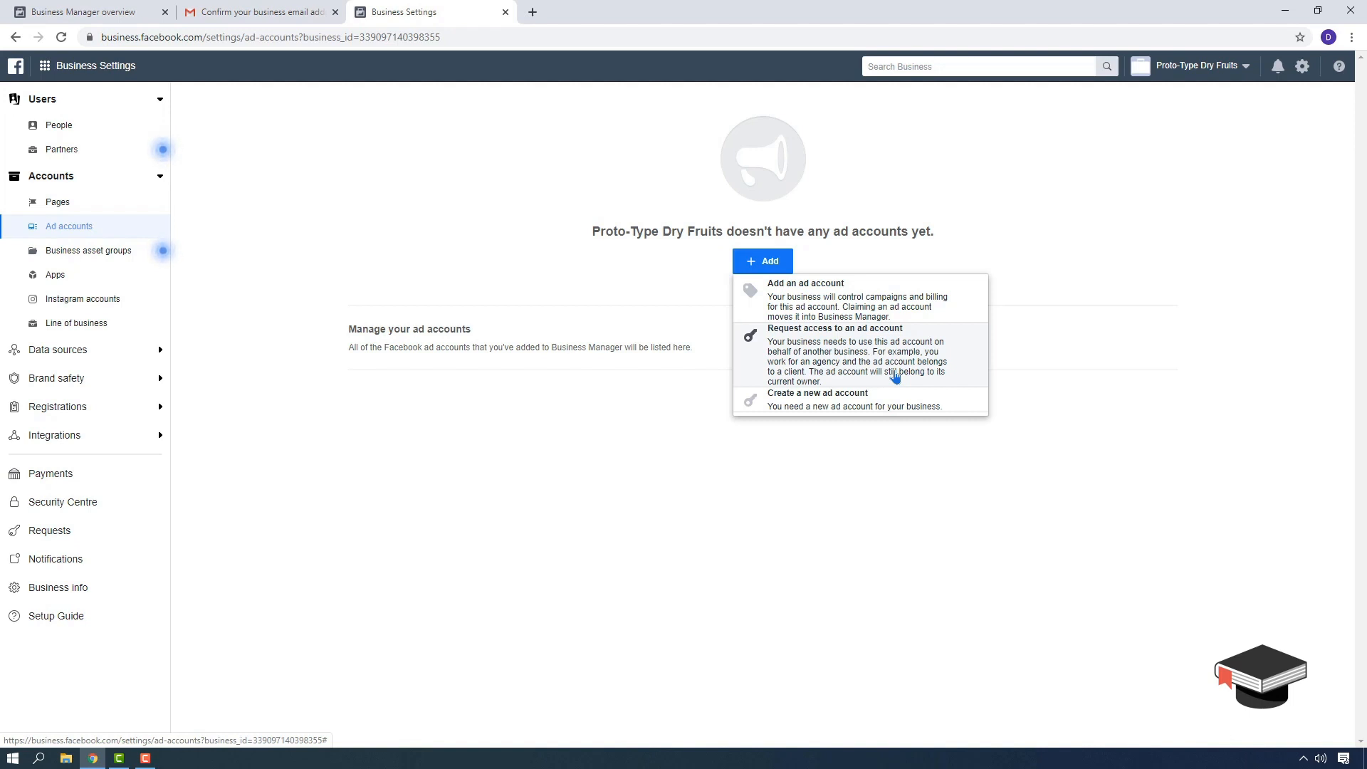
- Start a new ad account named Proto-Type Dry Fruits with time zone Asia/Kolkata
left_click(873, 405)
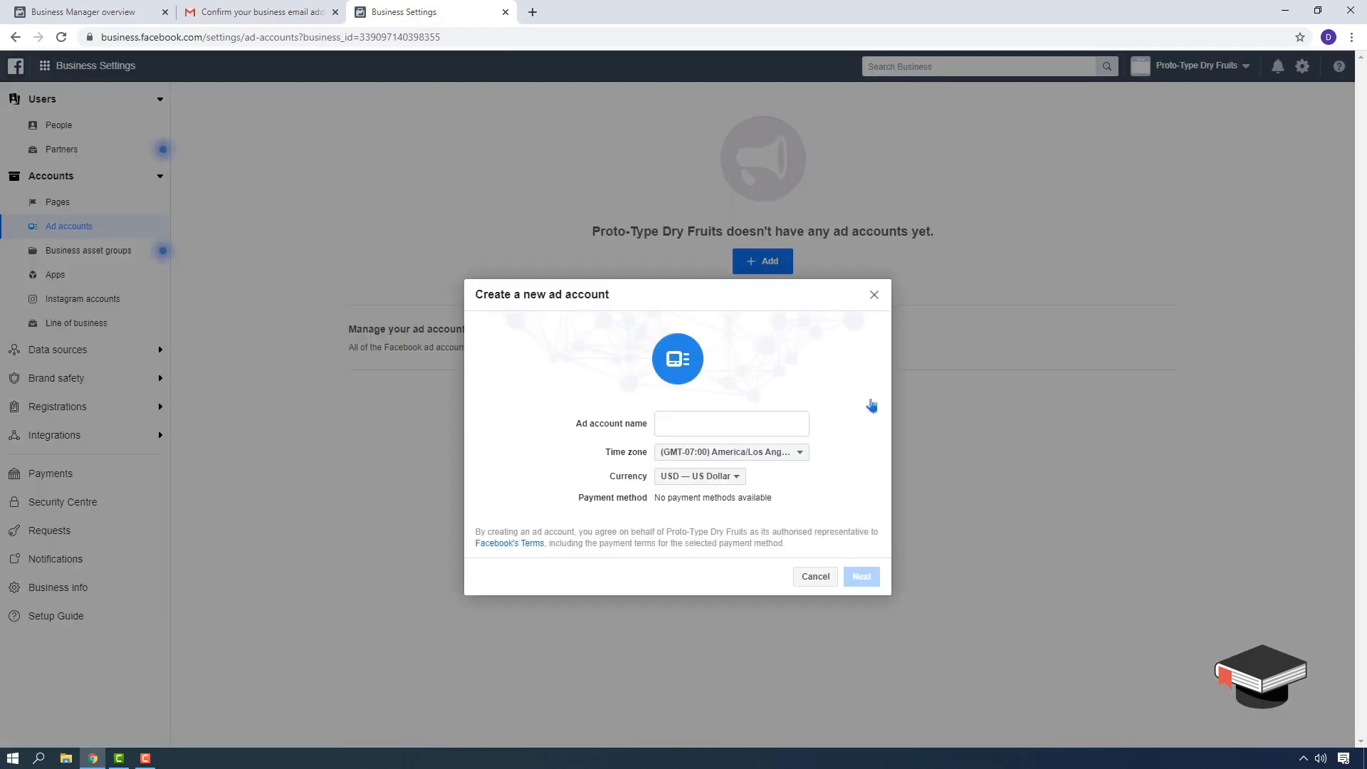
left_click(730, 427)
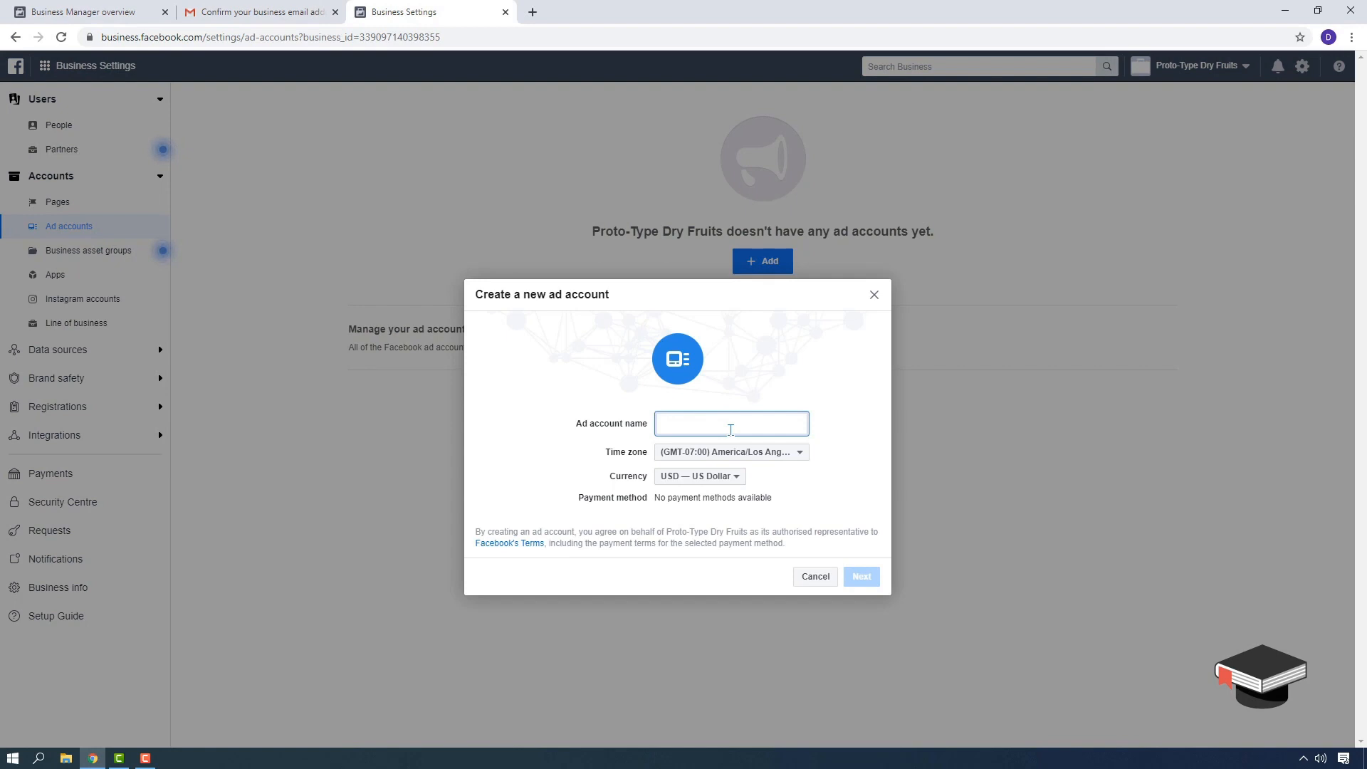
type("Proto-Type Dry Fruits")
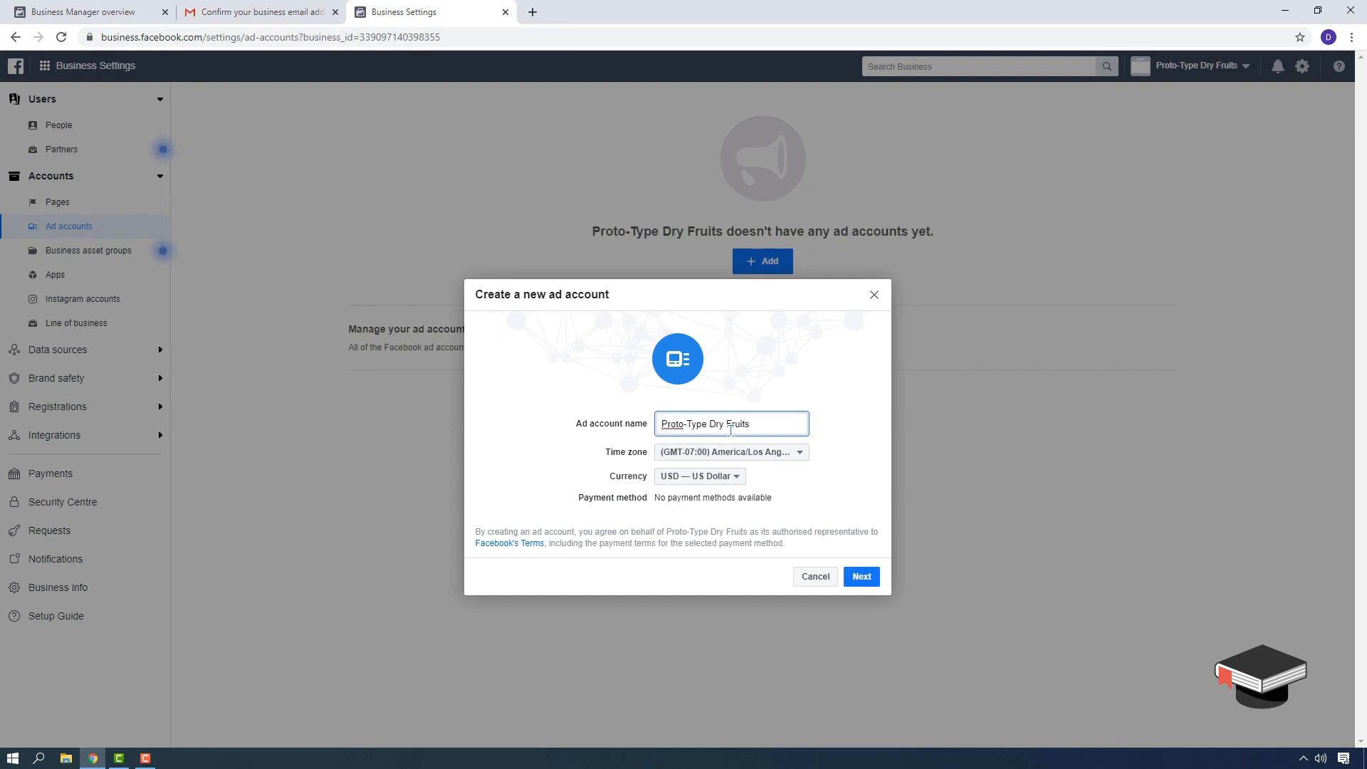
left_click(789, 453)
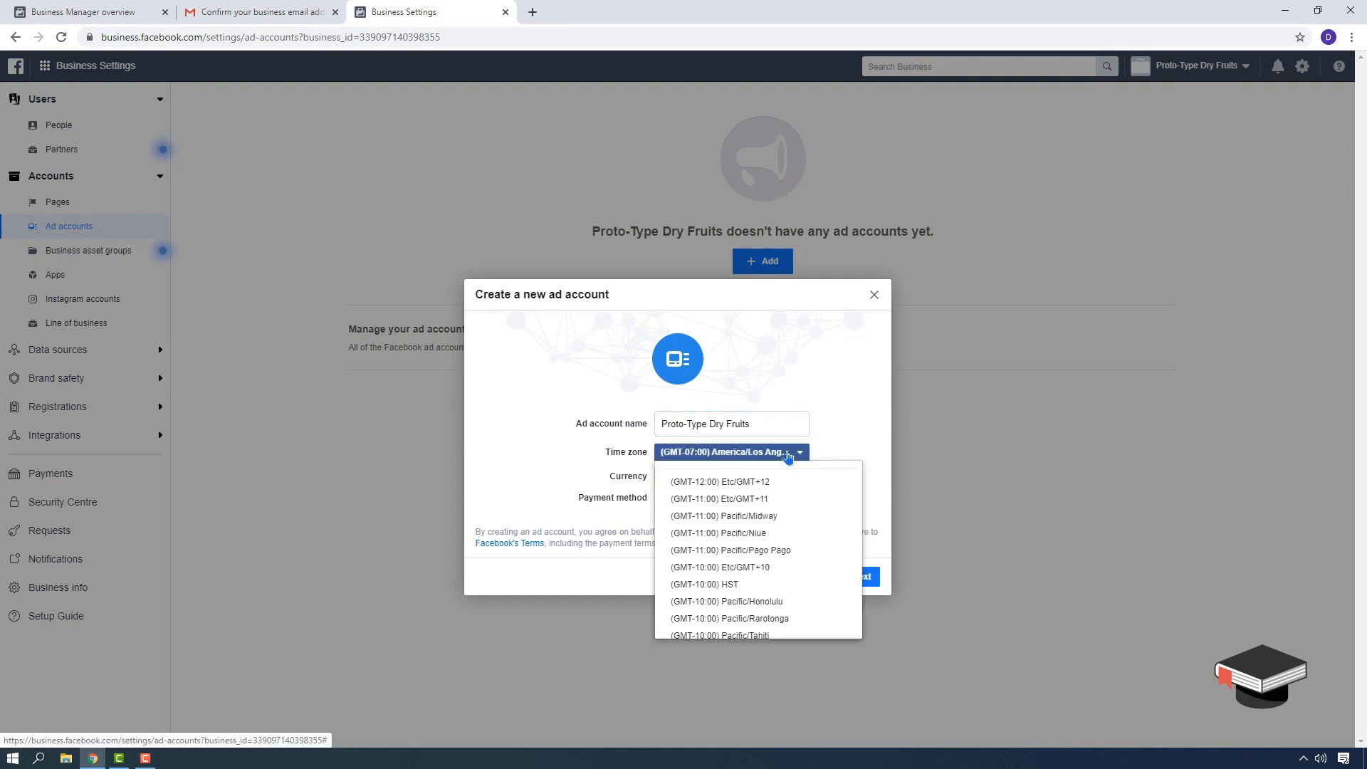
scroll(812, 558, "down", 20)
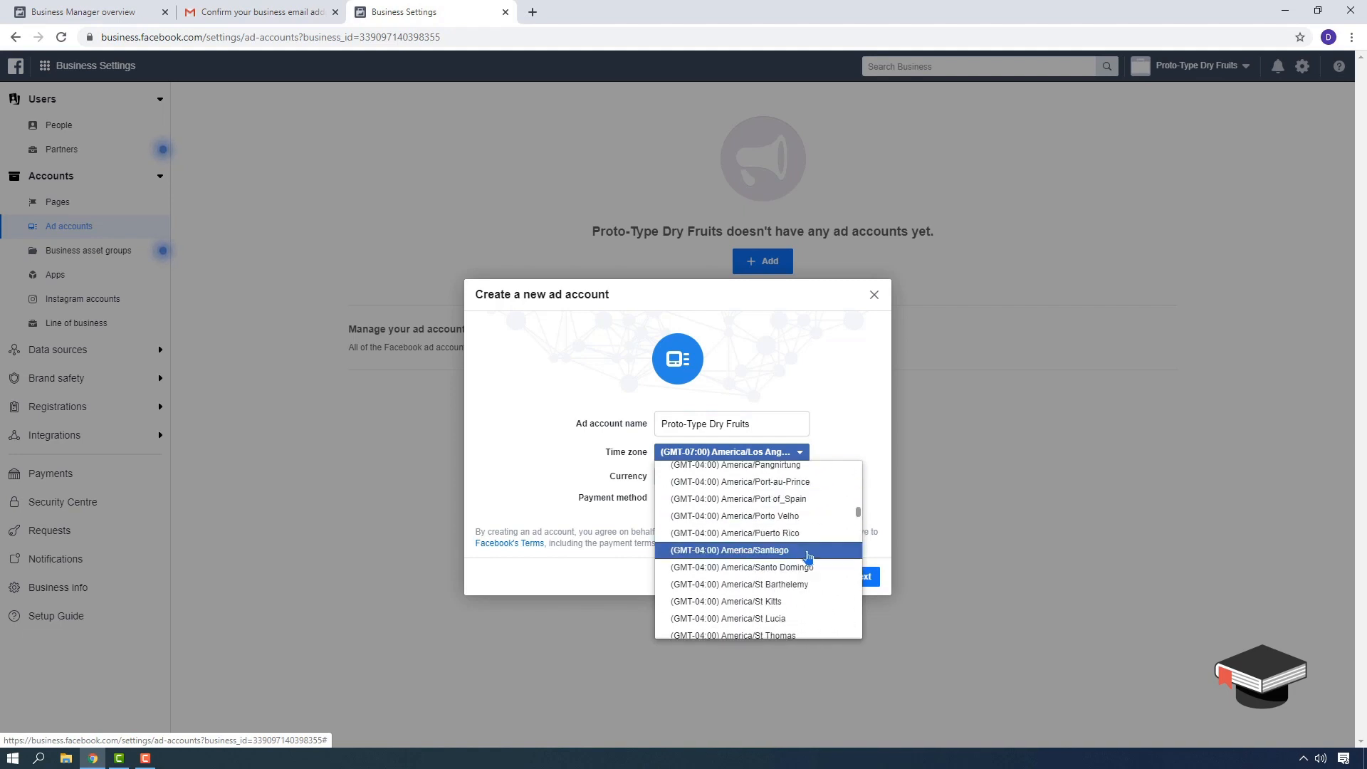
scroll(812, 556, "down", 20)
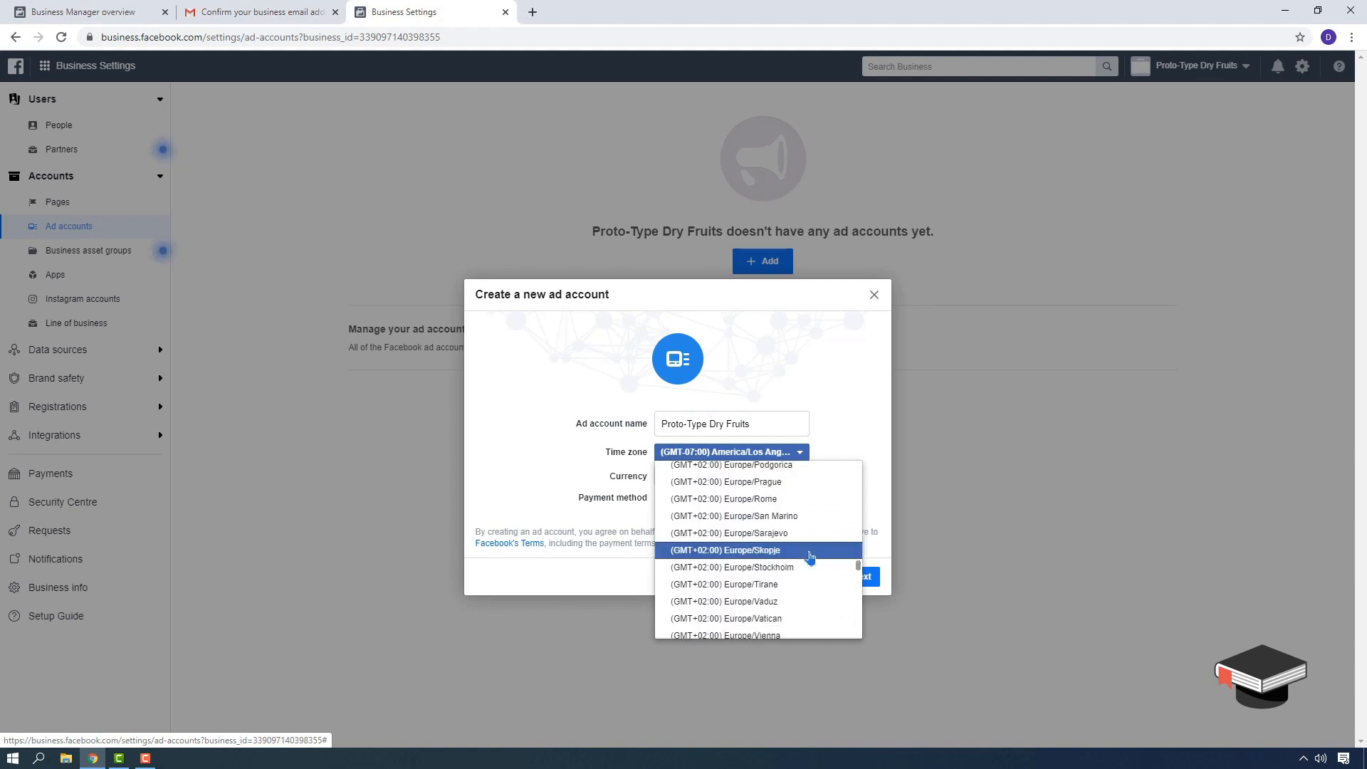
scroll(811, 557, "down", 15)
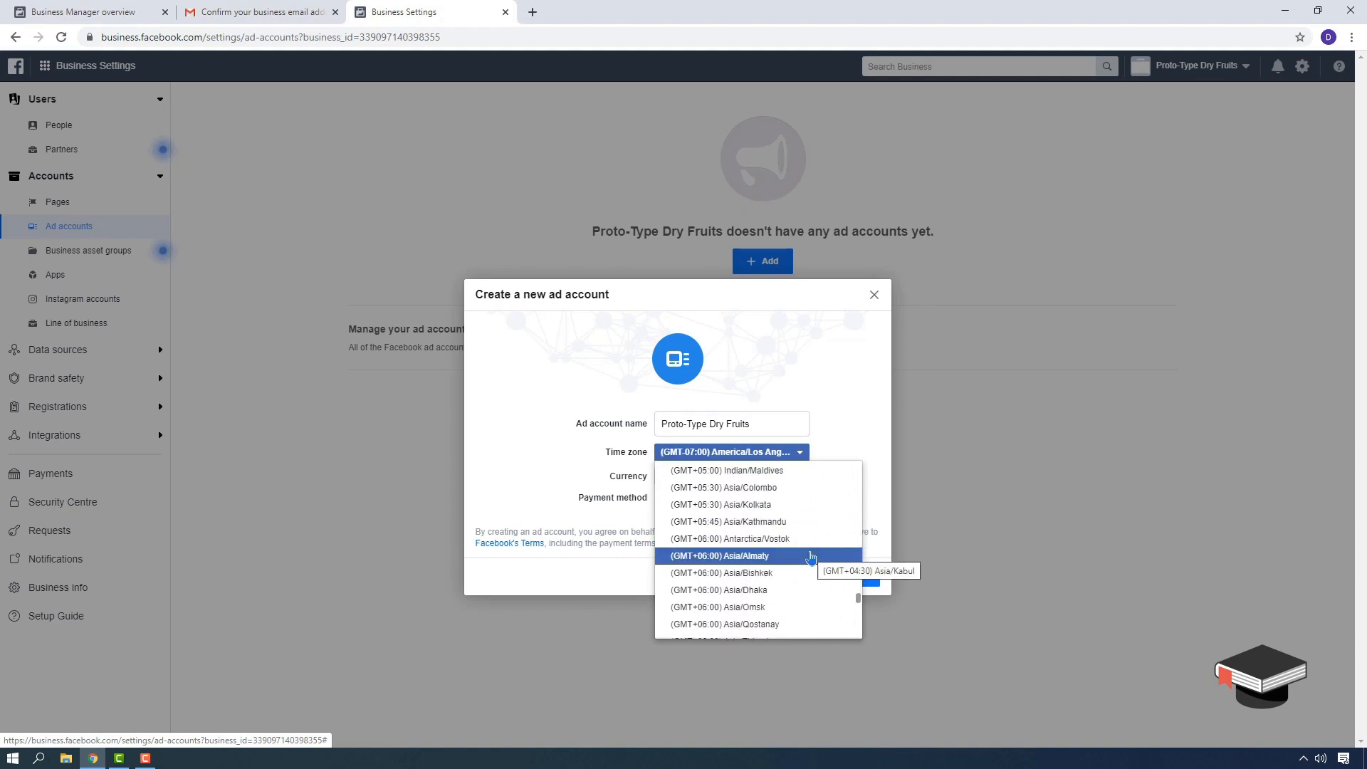
left_click(762, 505)
- Set currency to INR Indian Rupee, mark it for my own business, and create it
left_click(726, 477)
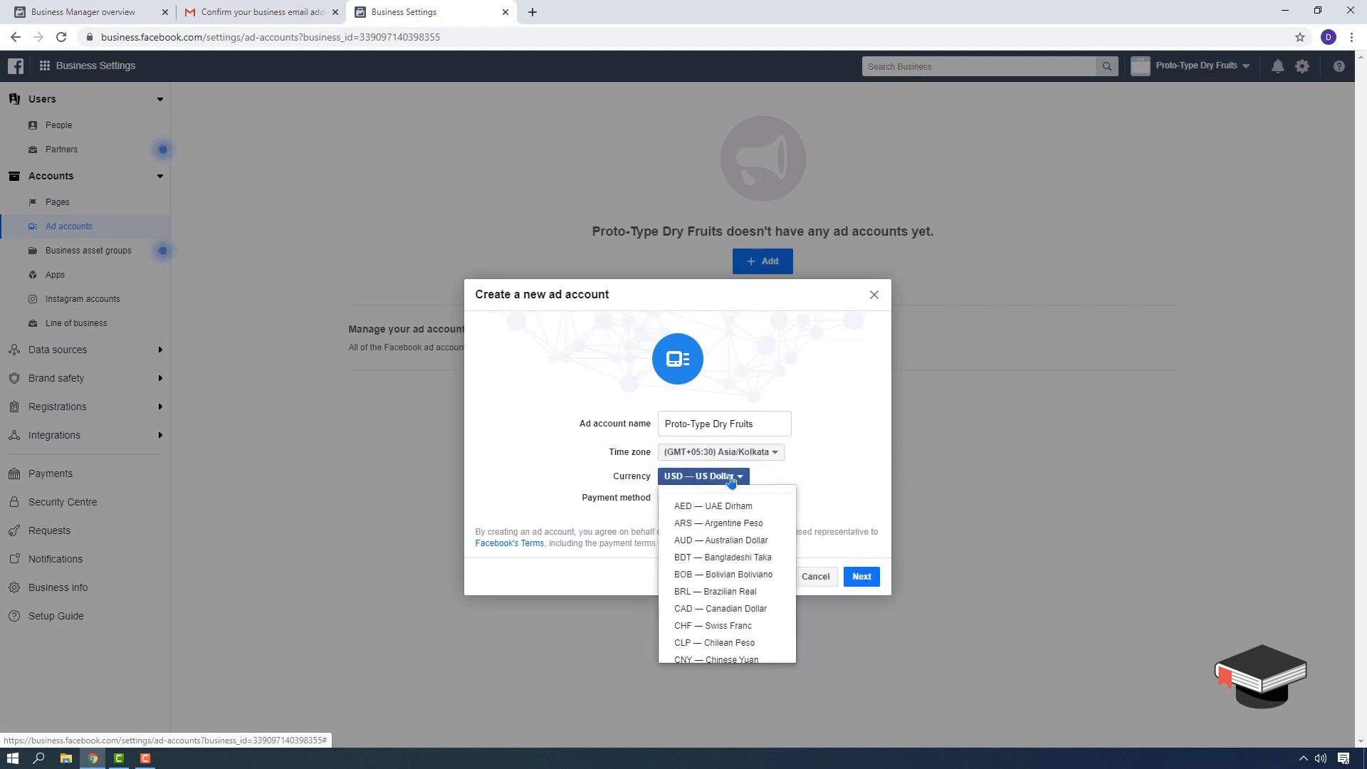
scroll(766, 632, "down", 3)
scroll(766, 633, "down", 3)
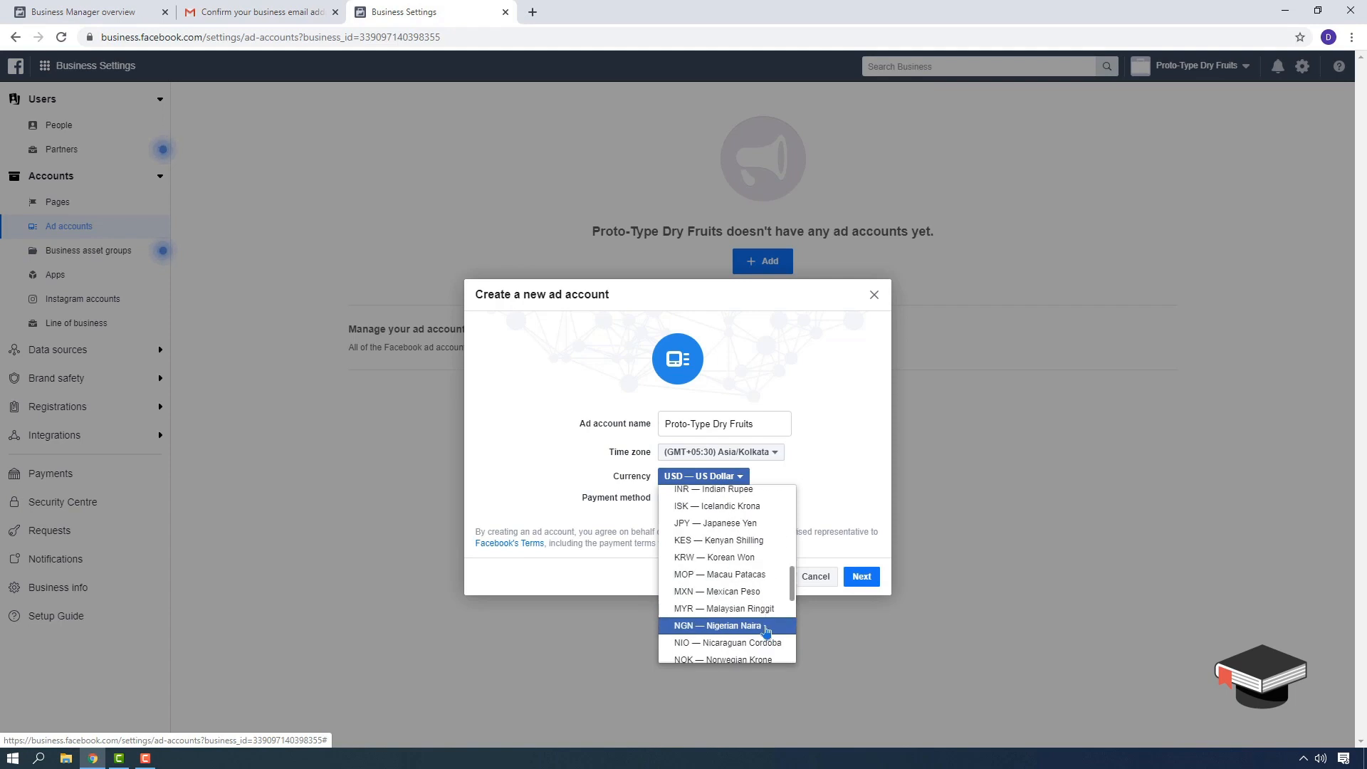
left_click(716, 560)
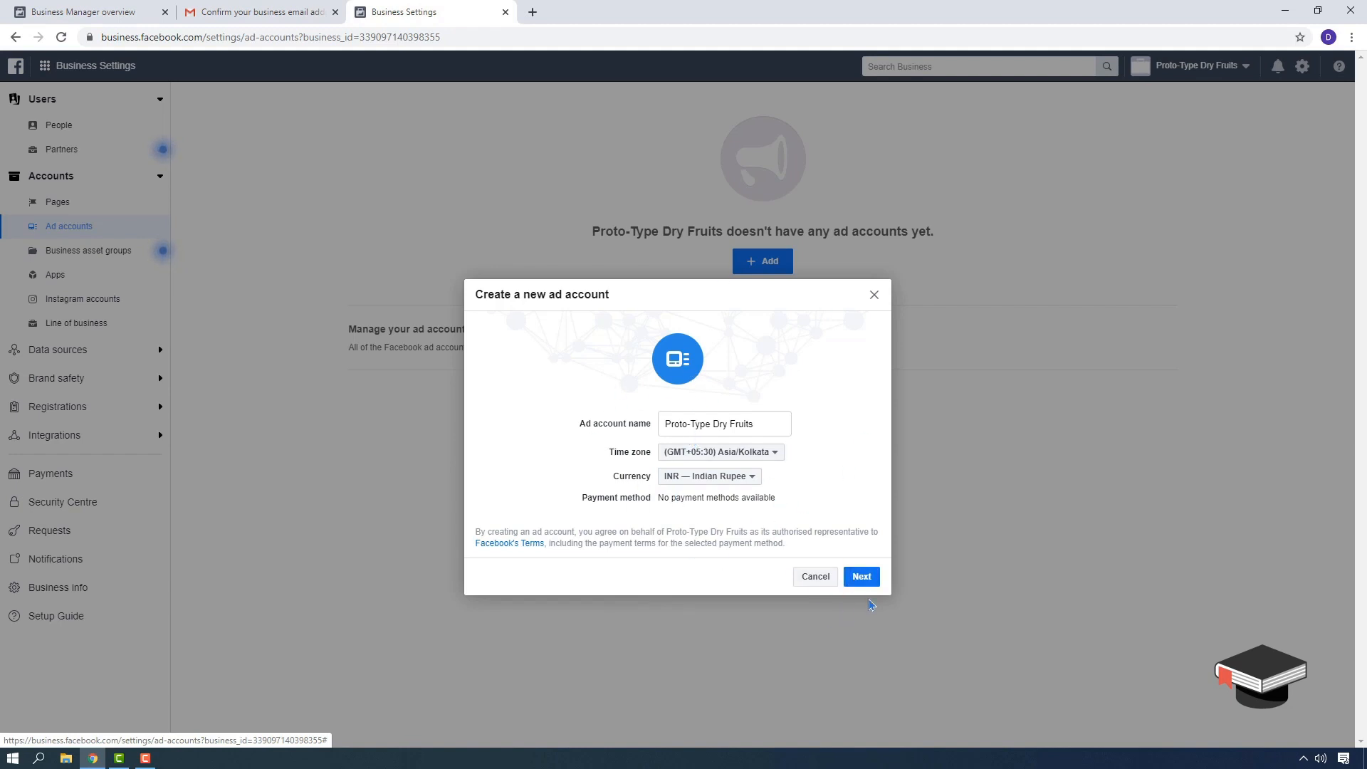
left_click(864, 575)
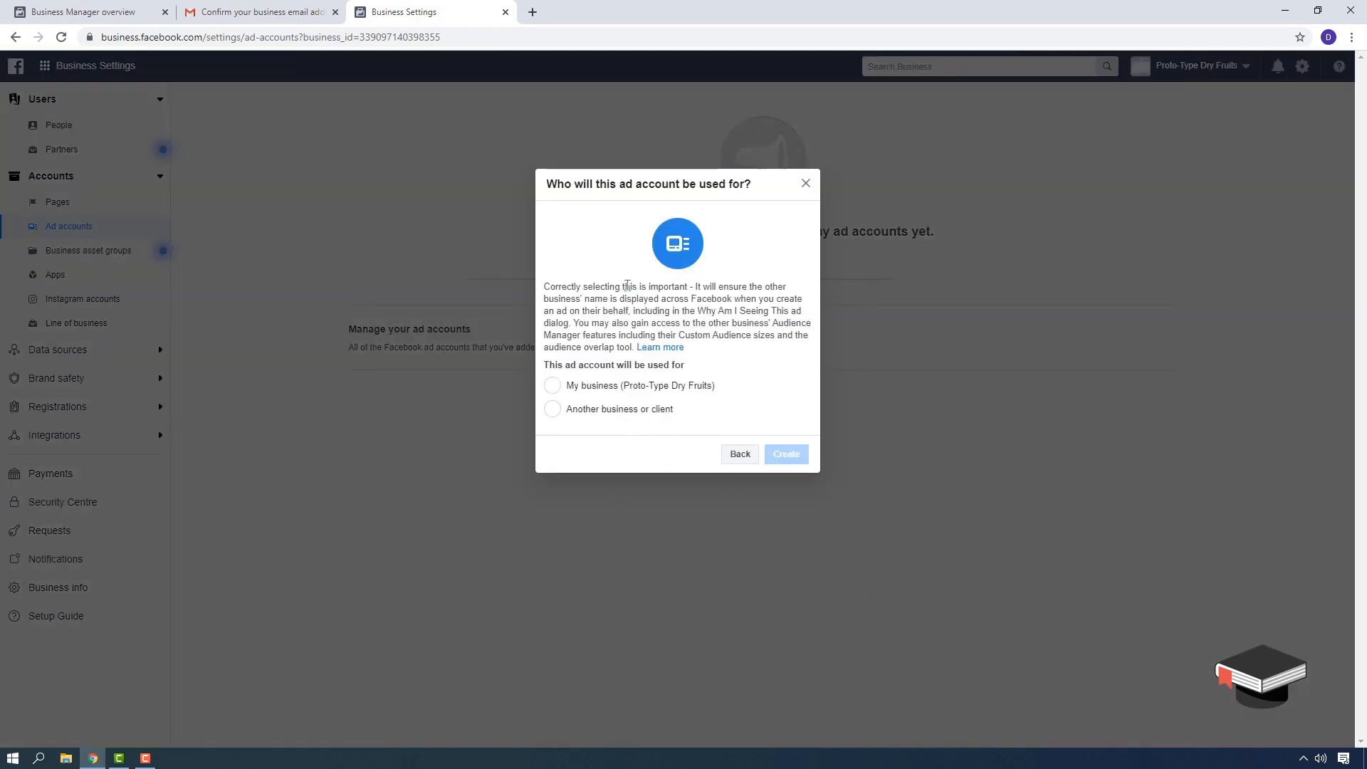
left_click(553, 385)
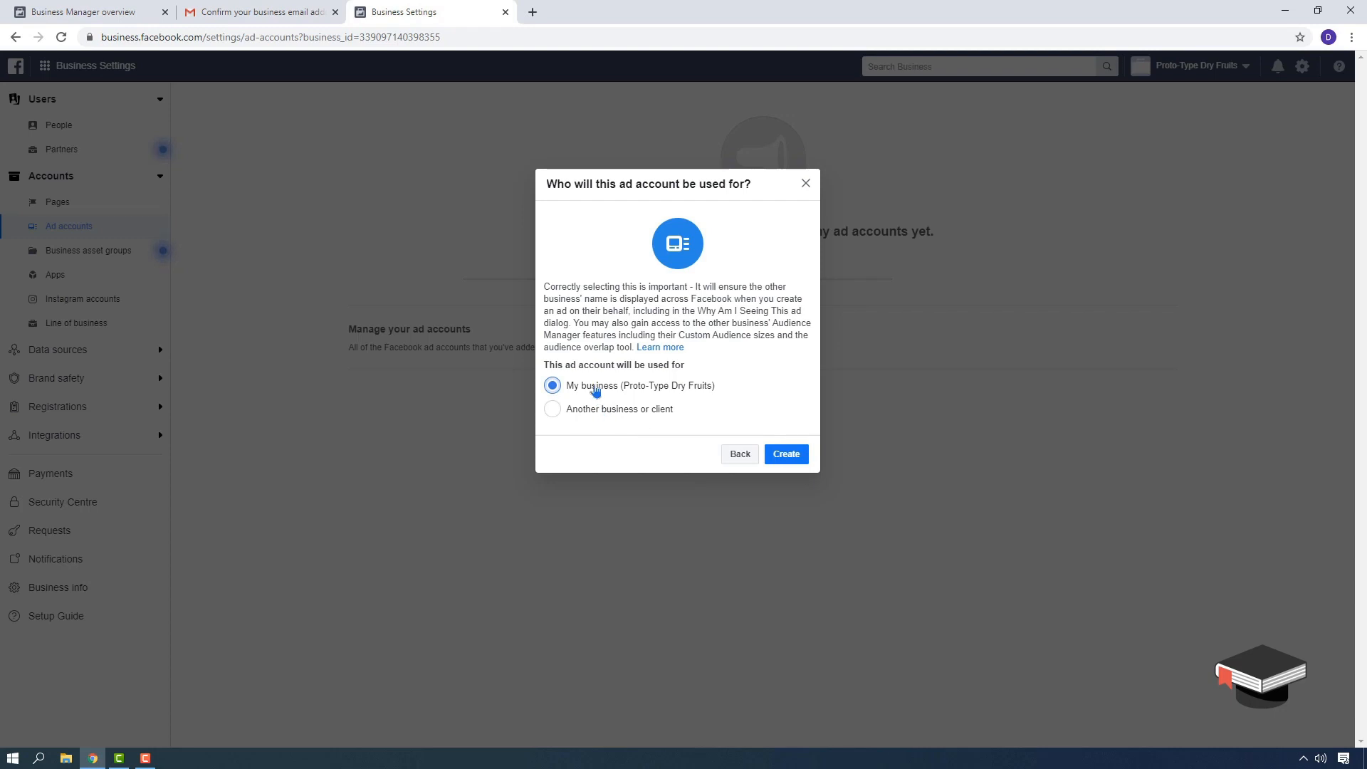
left_click(785, 456)
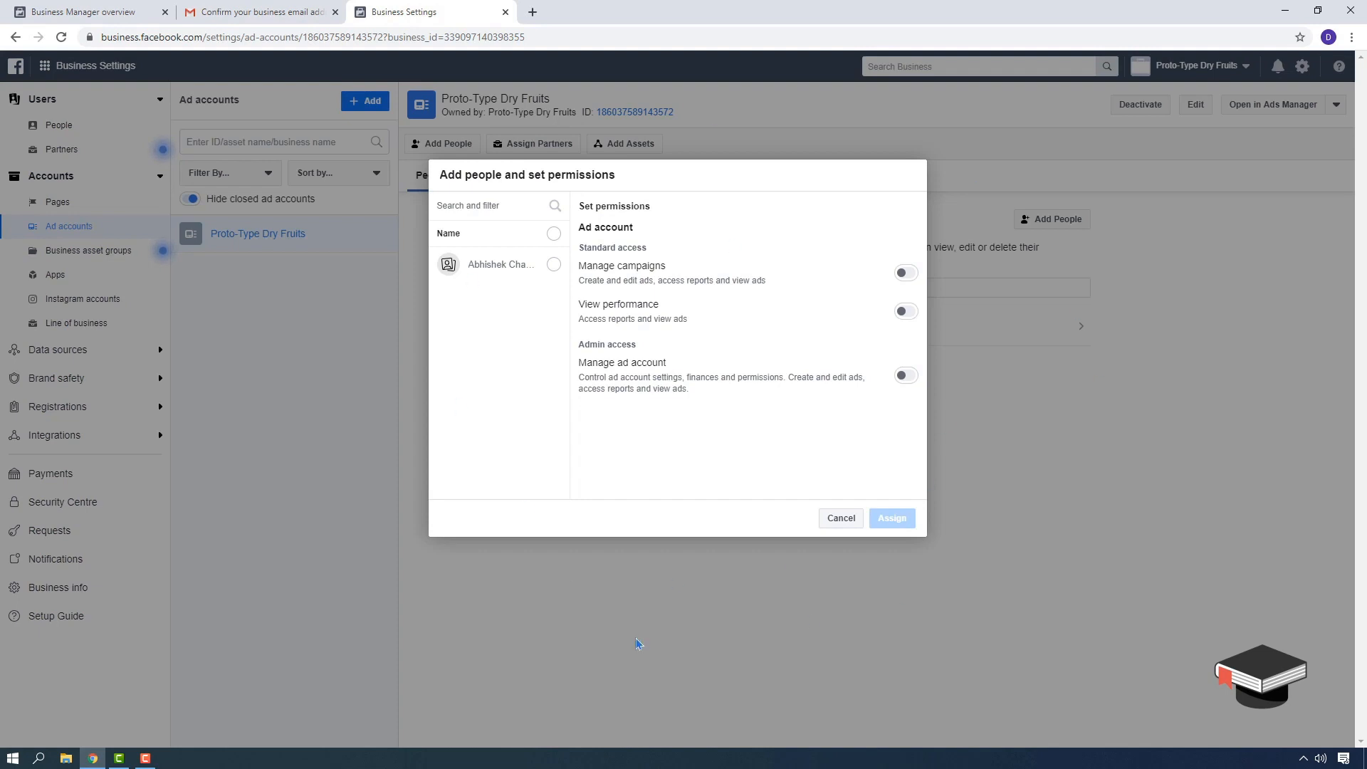
- Select the team member, switch on Manage ad account admin access, and assign it
left_click(554, 264)
left_click(906, 375)
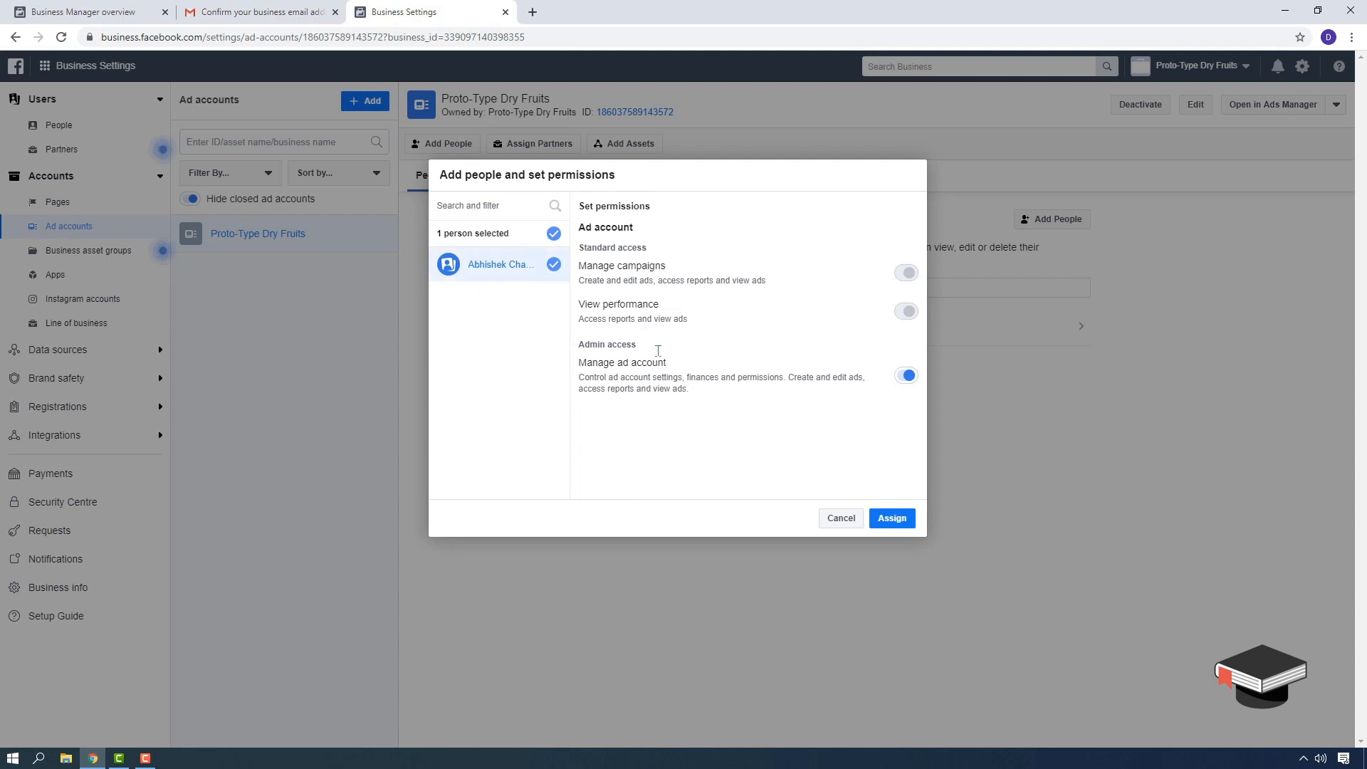
left_click(907, 376)
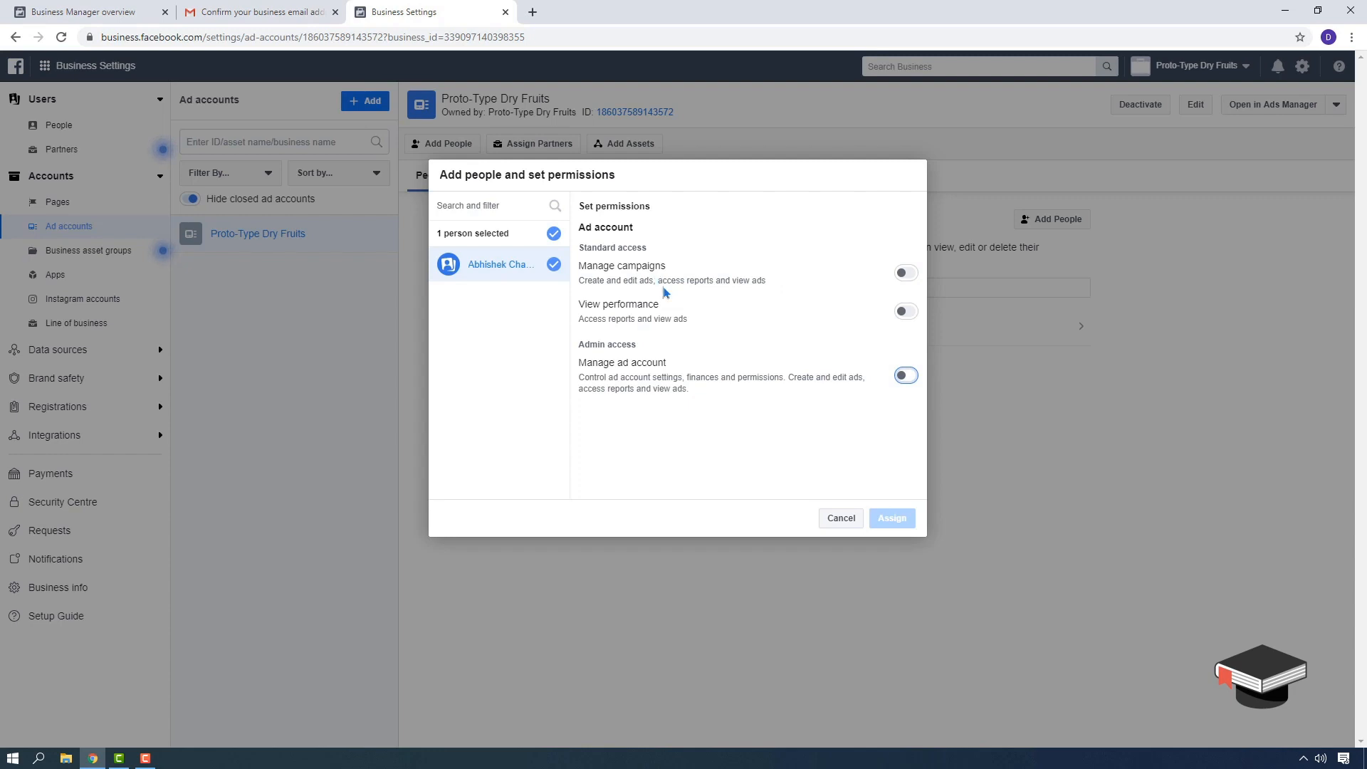
left_click(906, 314)
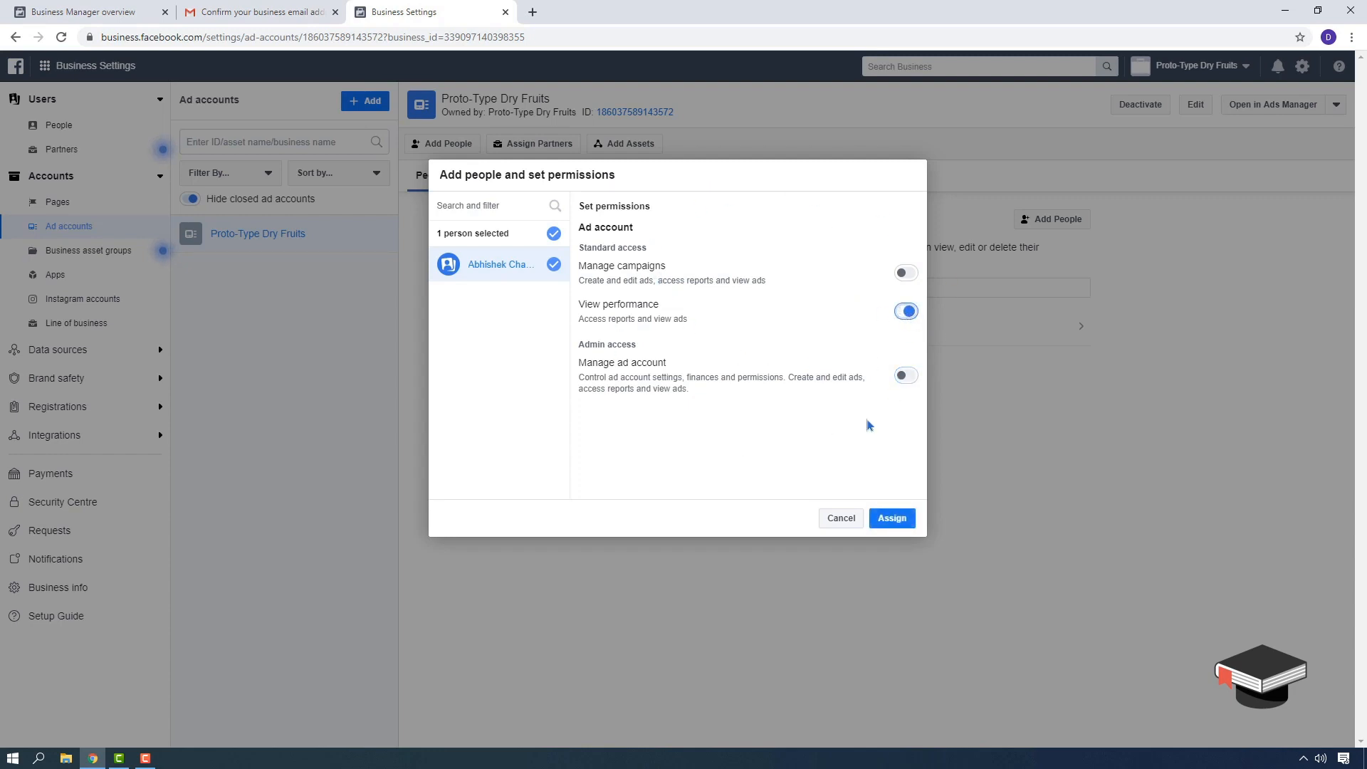
left_click(904, 314)
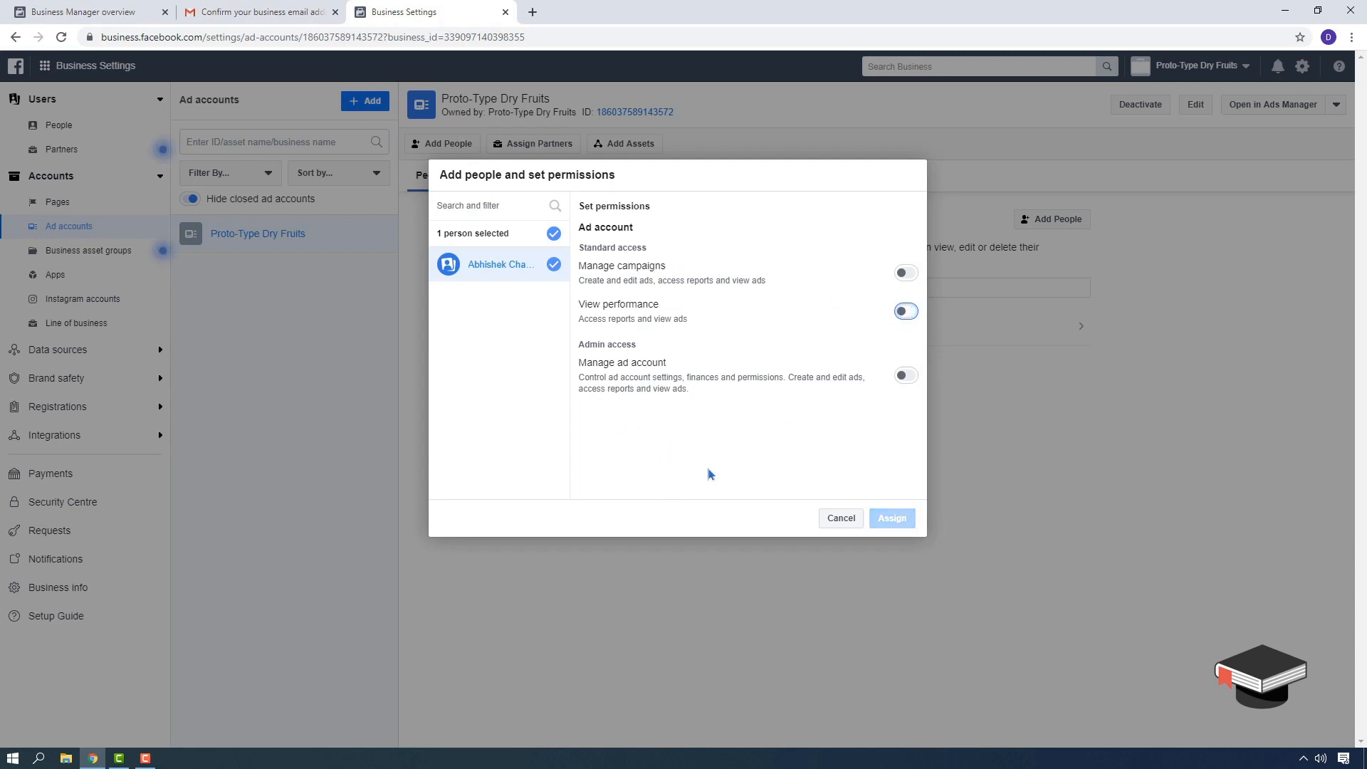
left_click(906, 375)
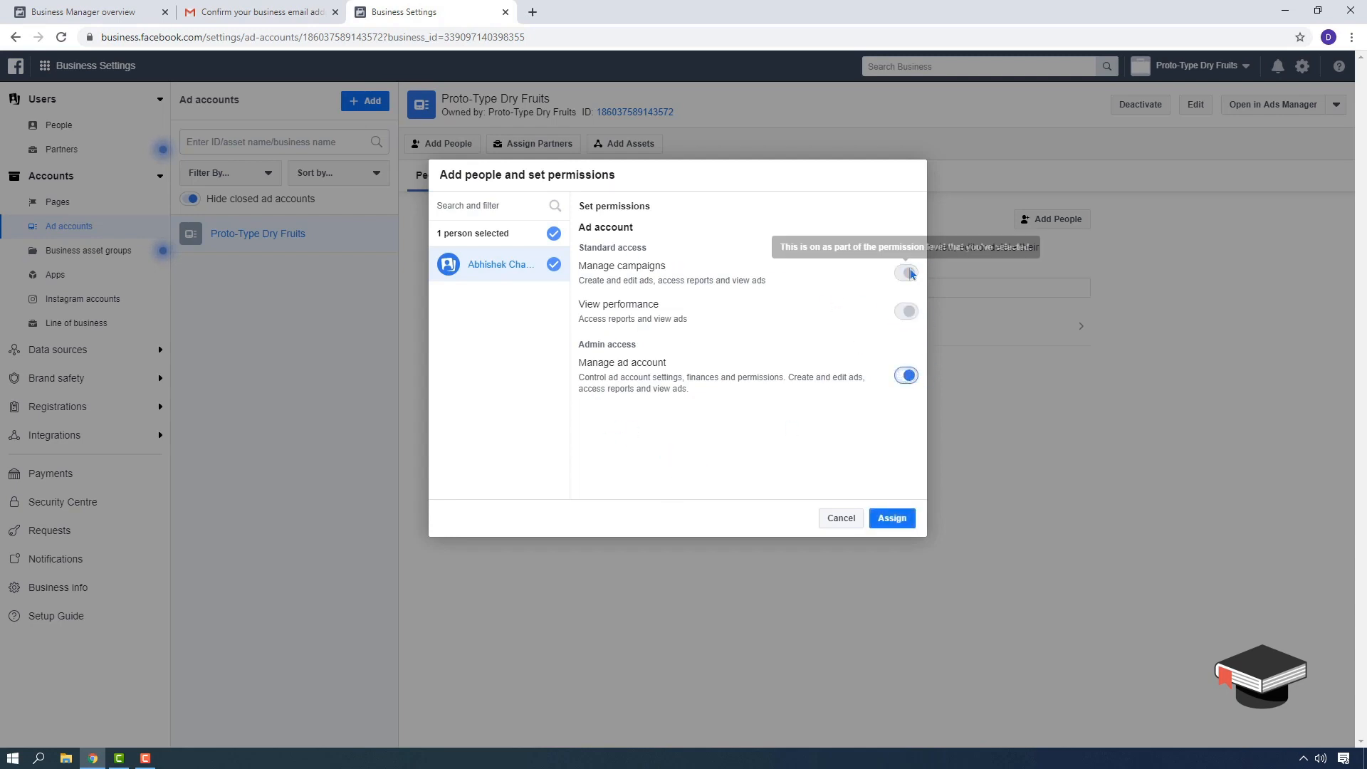
left_click(892, 519)
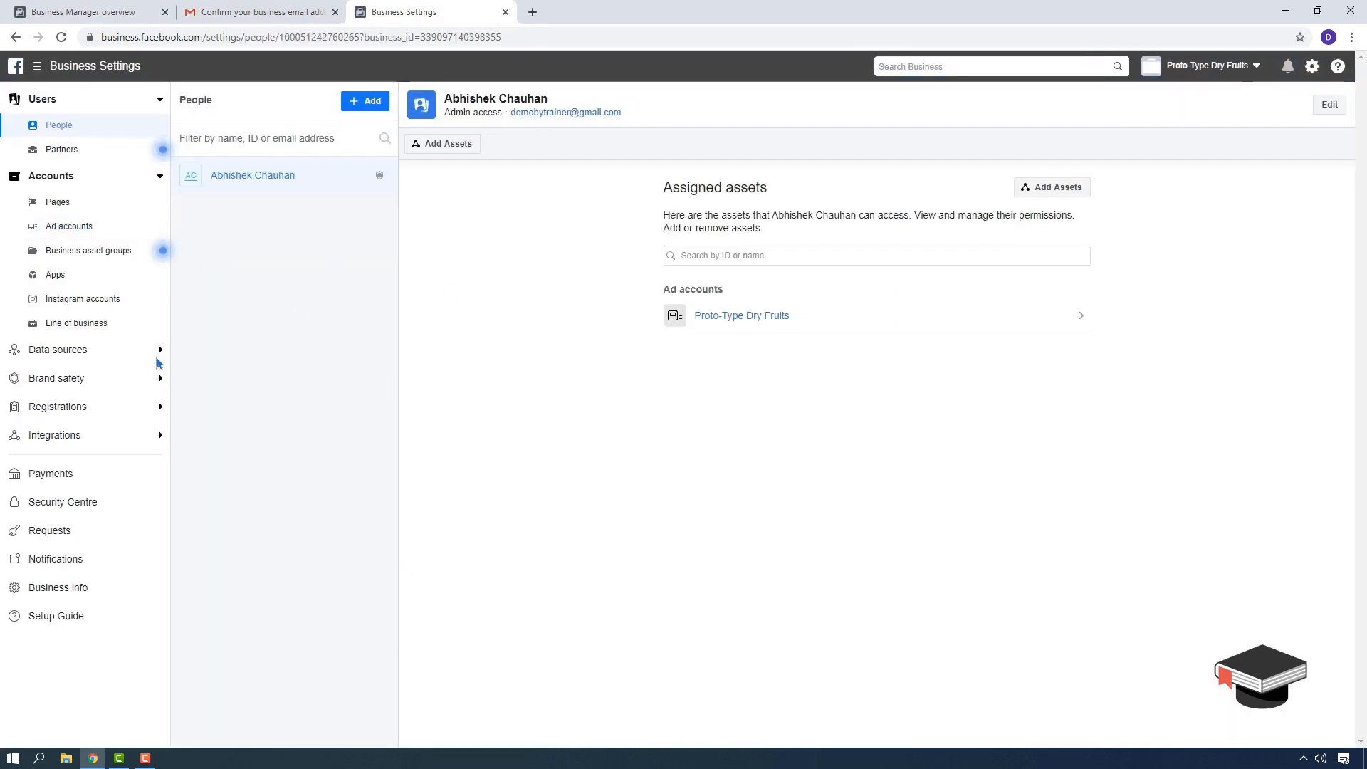
- From the Ad accounts list, launch Proto-Type Dry Fruits in Ads Manager via the business tools menu
left_click(94, 229)
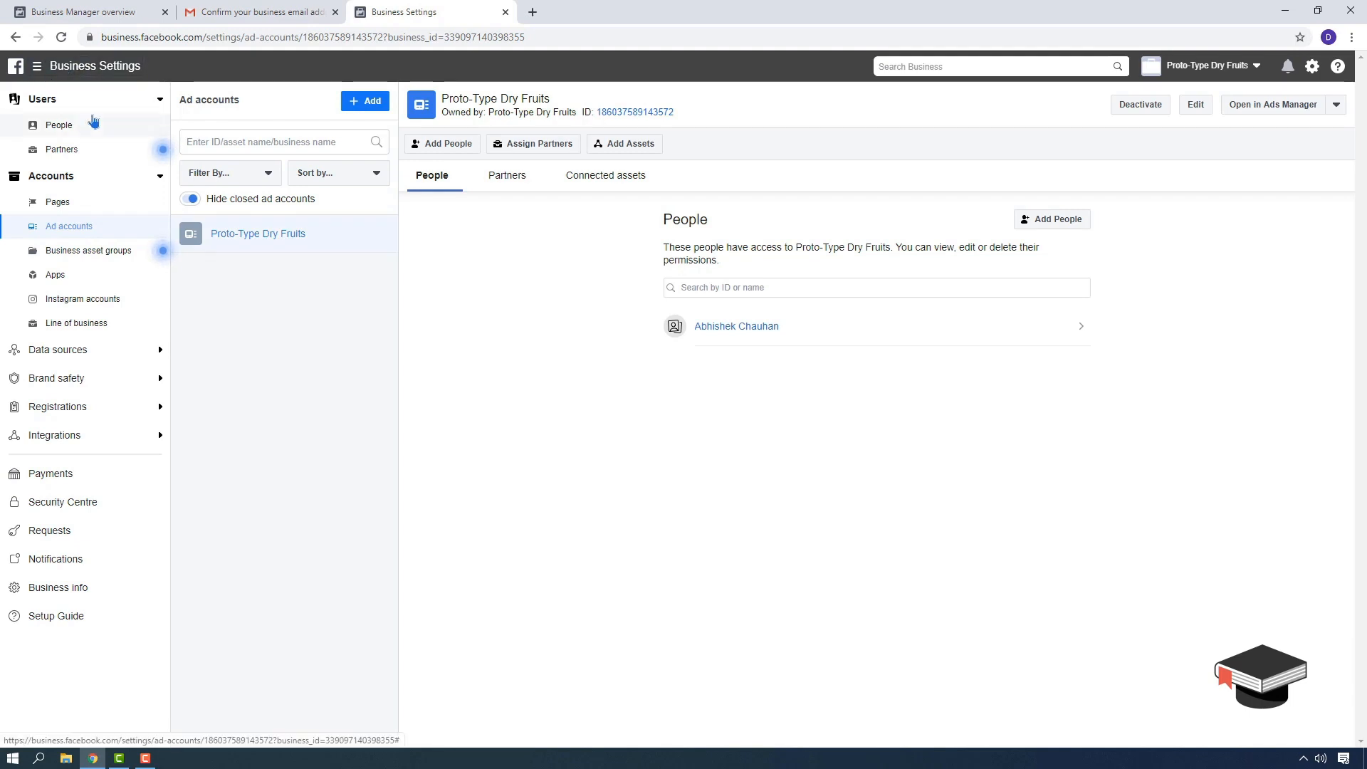
left_click(40, 69)
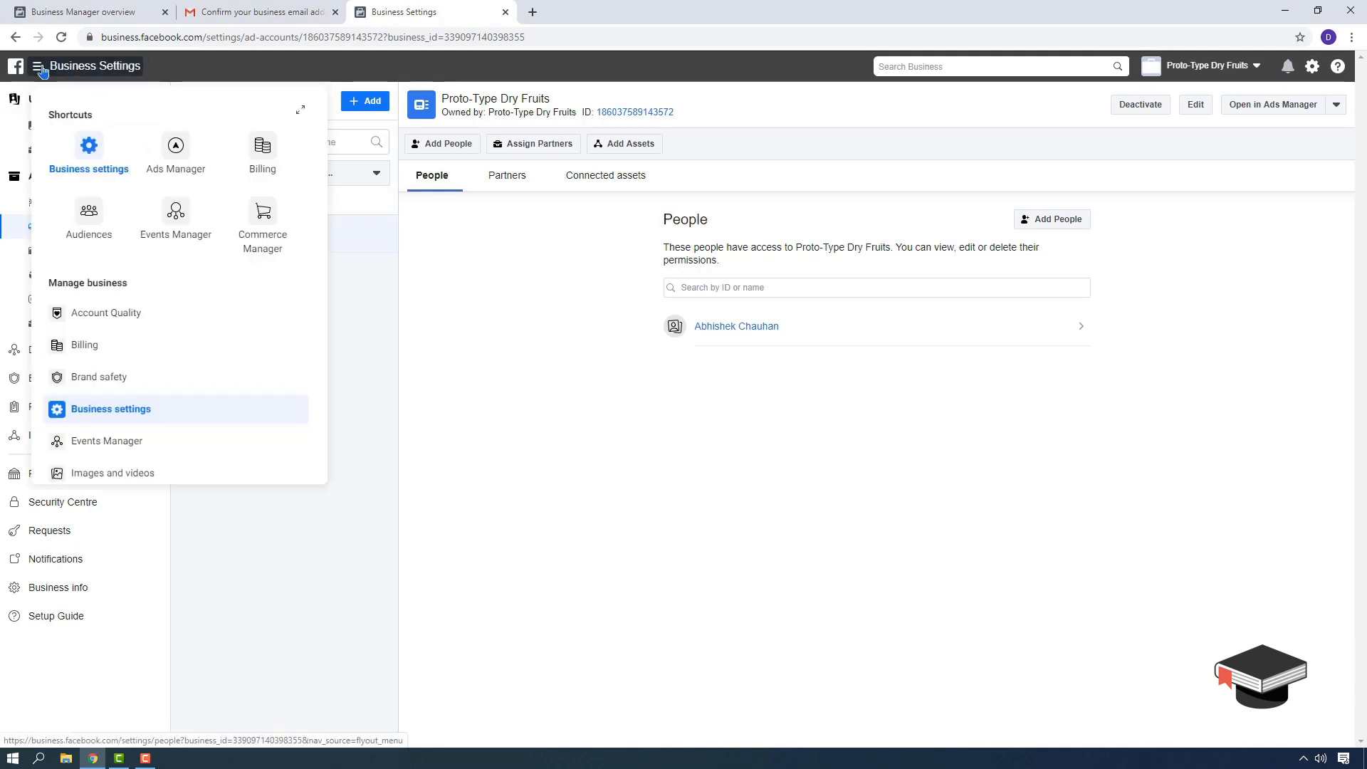
left_click(176, 149)
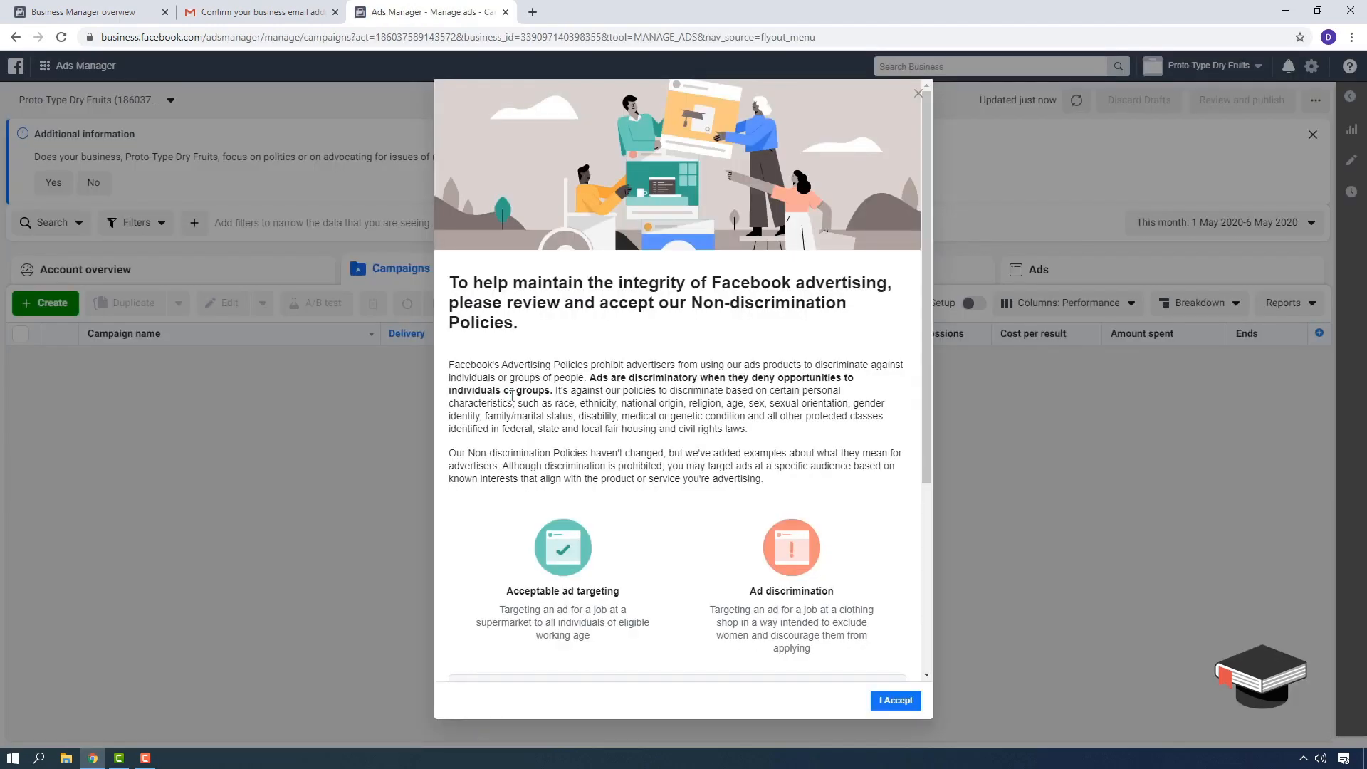
- Accept the Non-discrimination Policies, confirm with Done, and answer No to the political-issues ads question
scroll(630, 303, "down", 2)
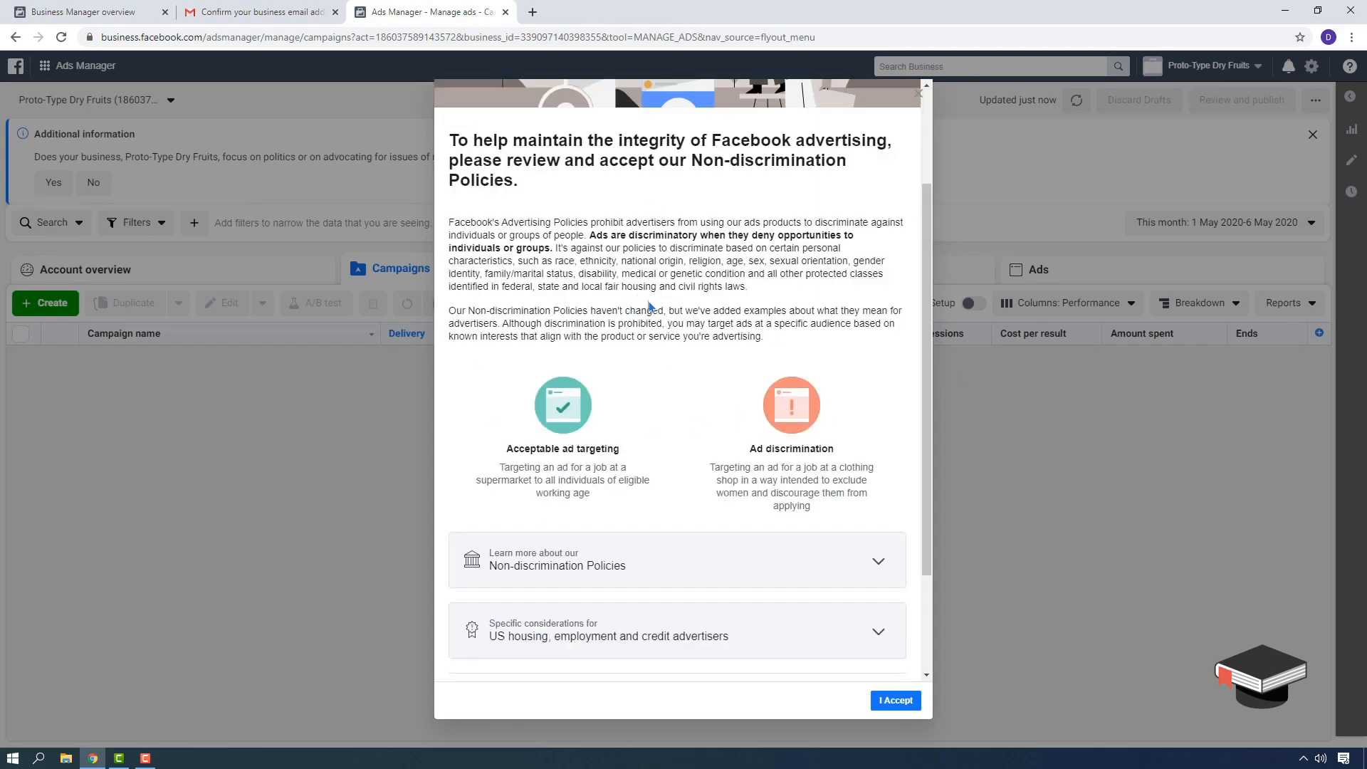
scroll(650, 307, "up", 2)
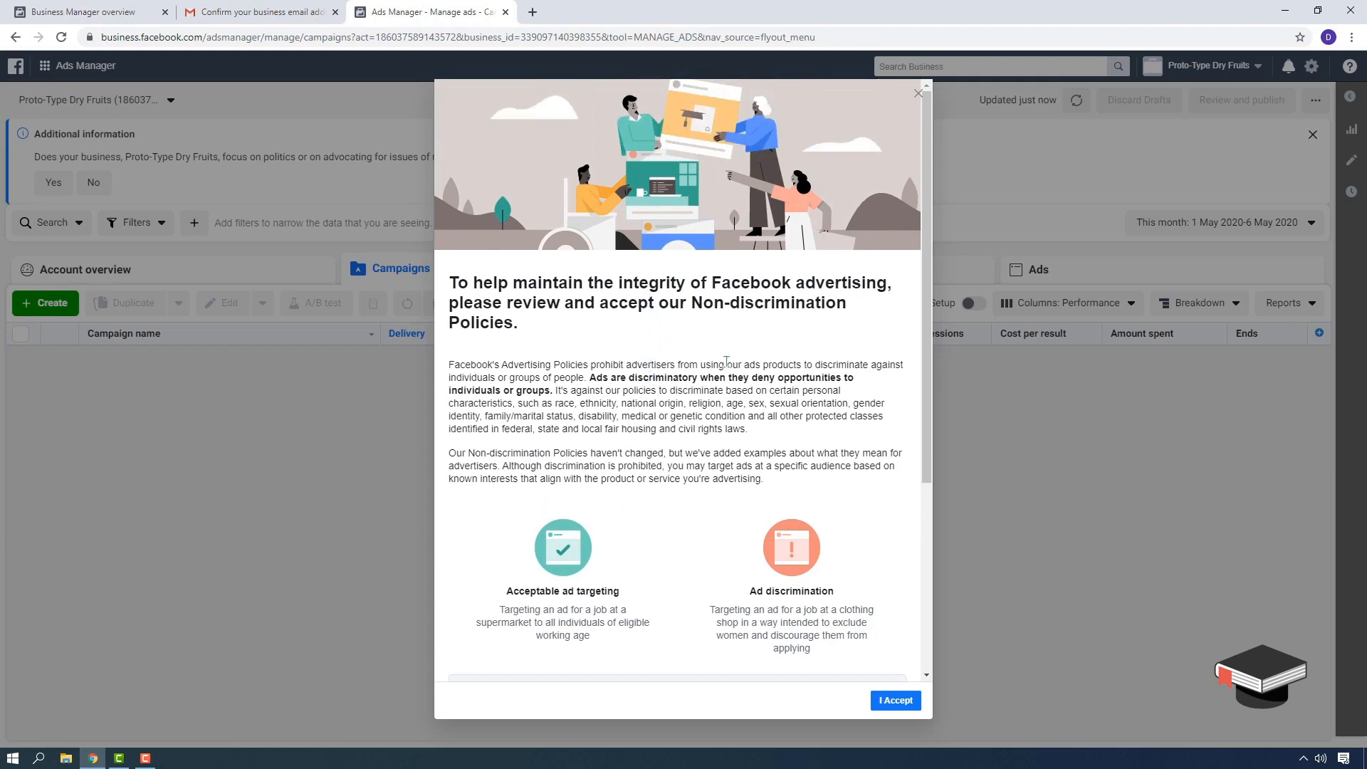
scroll(760, 358, "down", 3)
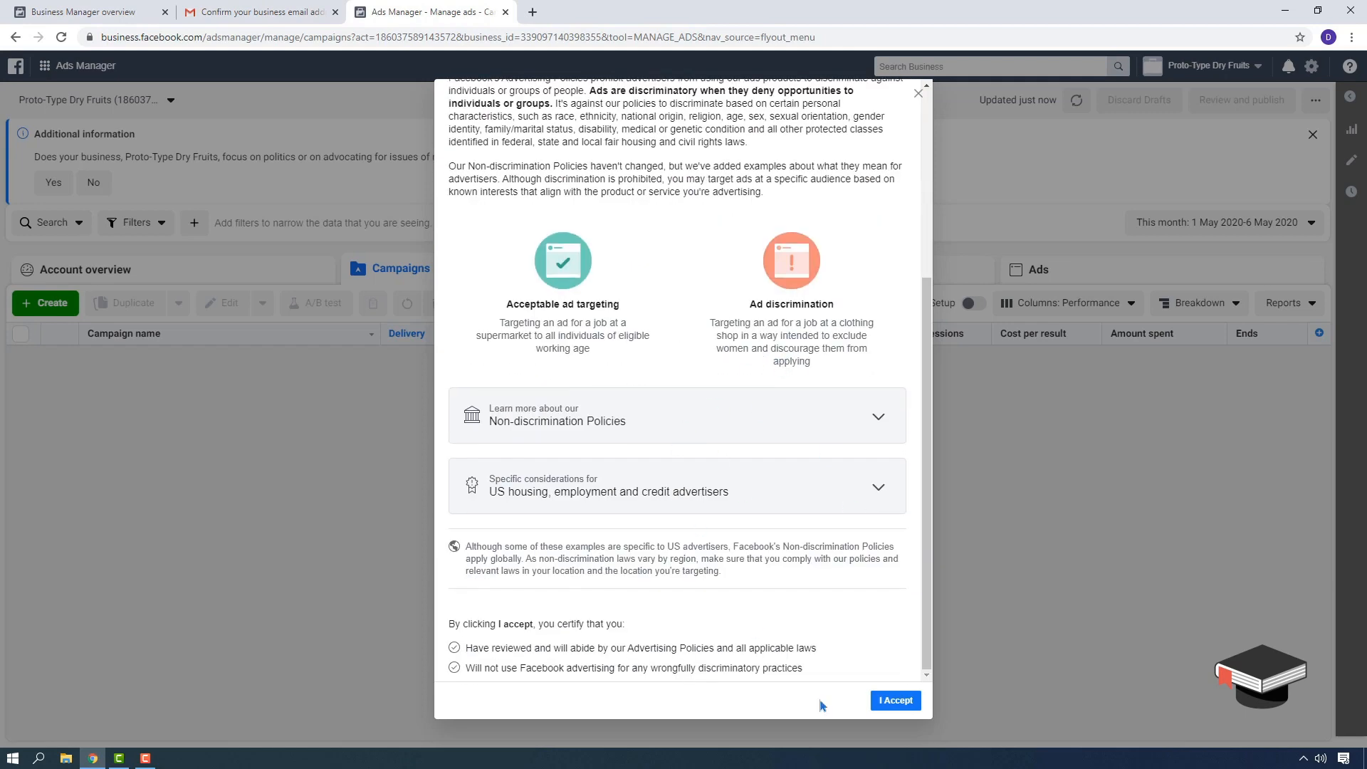
left_click(896, 701)
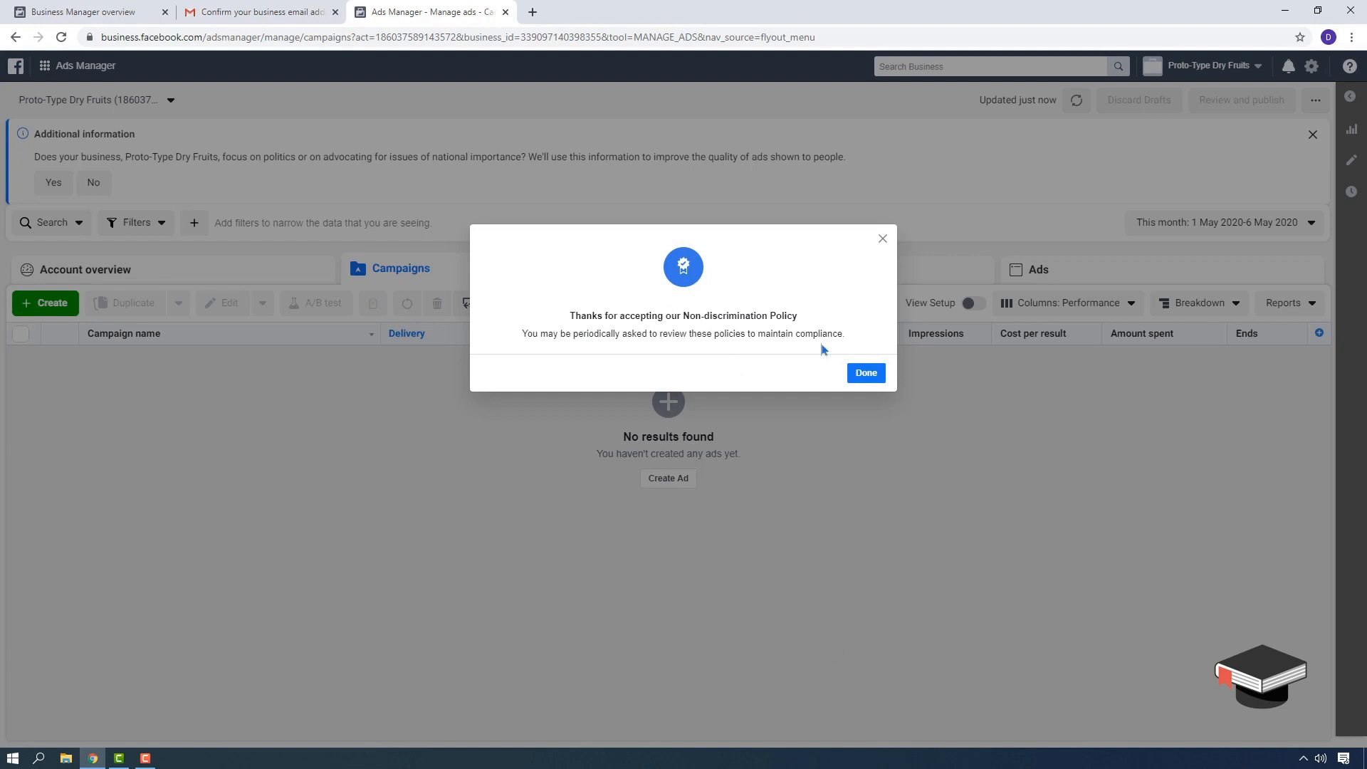
left_click(864, 375)
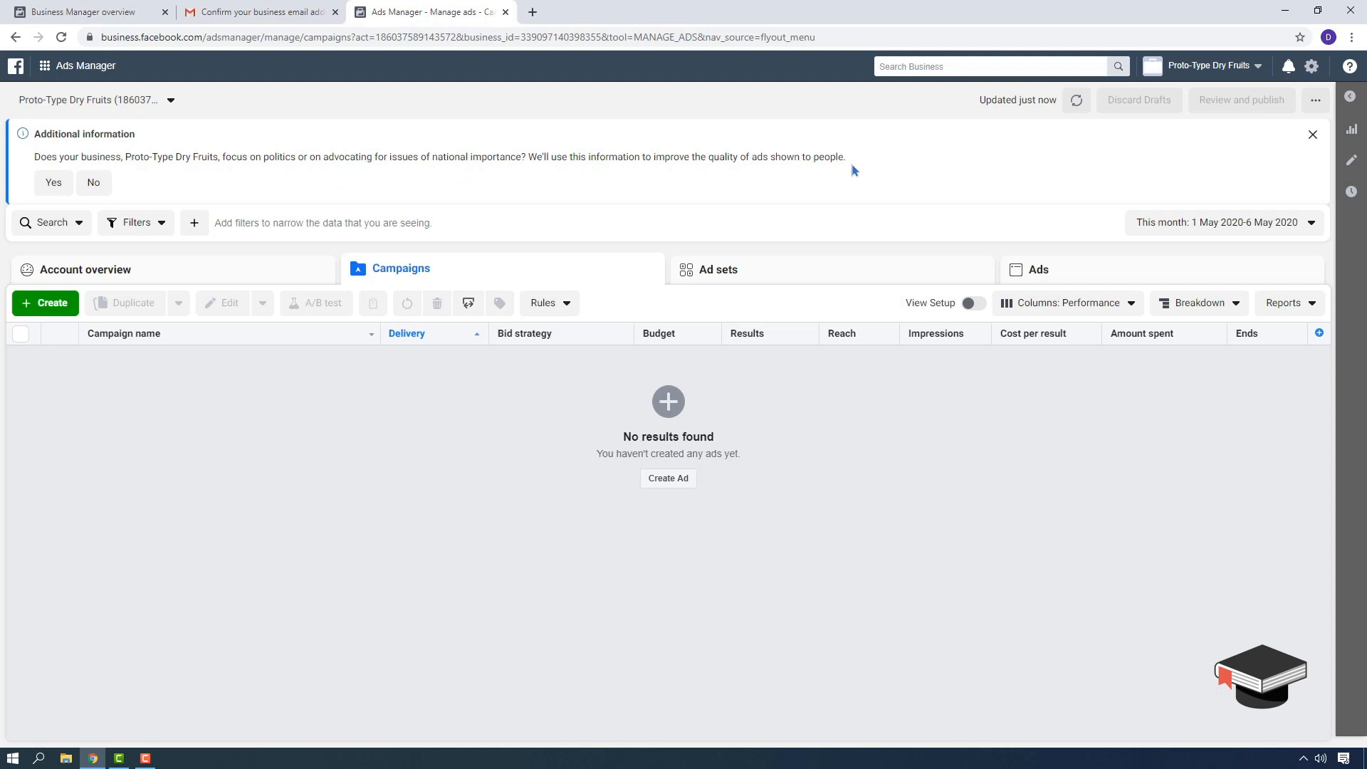
left_click(92, 184)
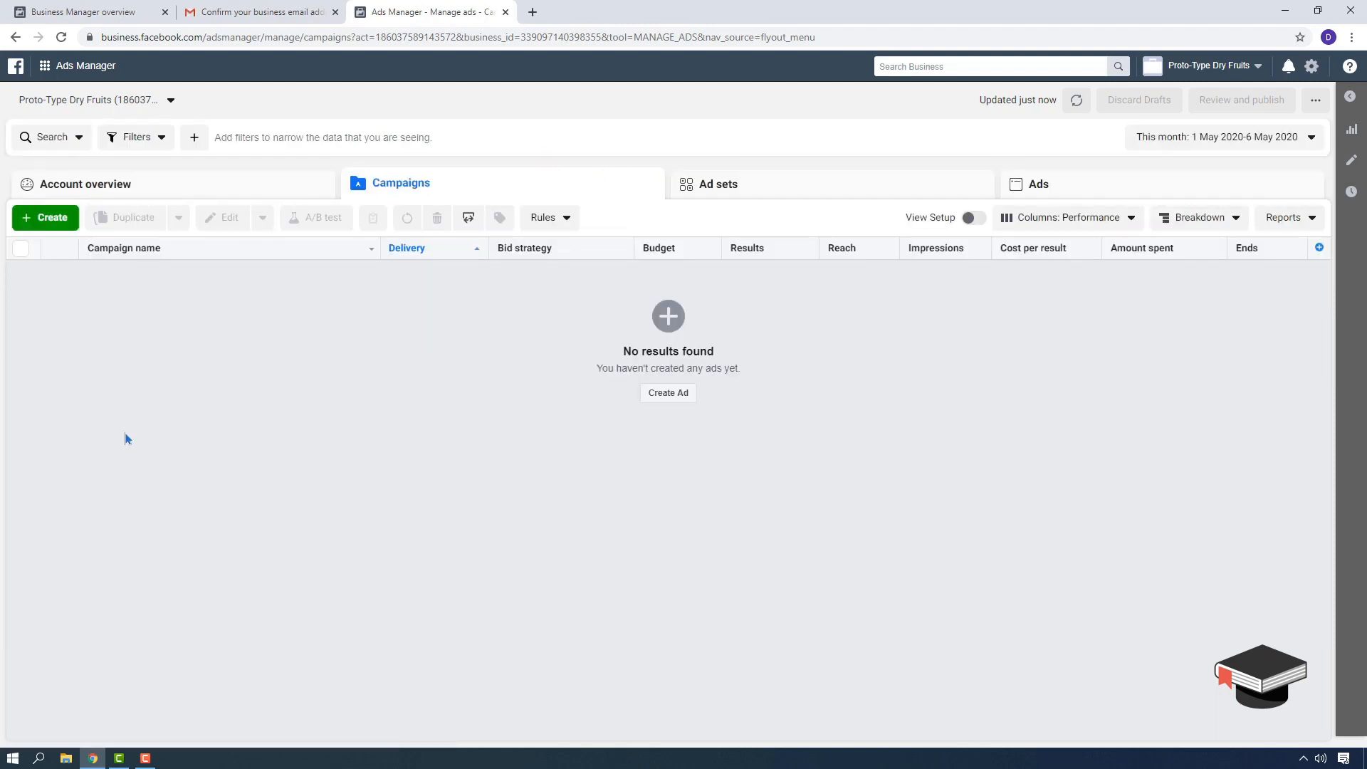